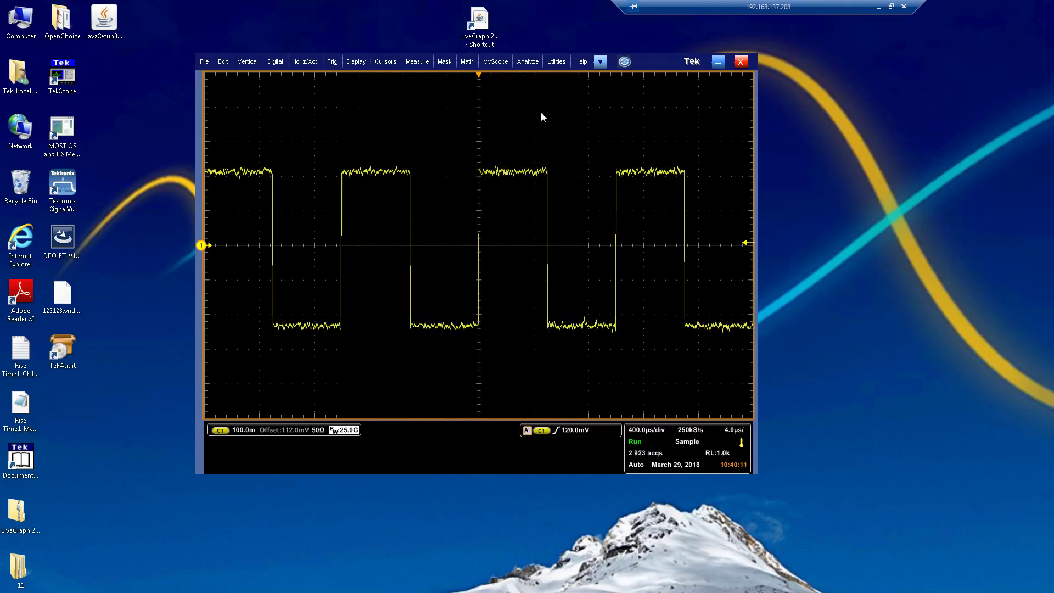
Step: Open Jitter and Eye Analysis (DPOJET) and add three Rise Time measurements on Ch1
click(535, 64)
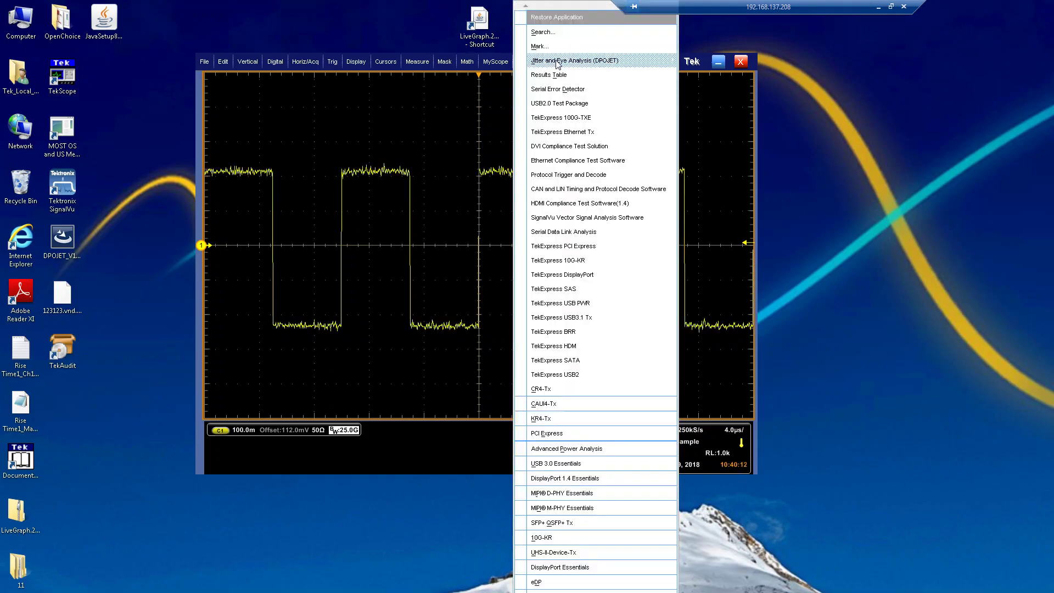
mouse_move(604, 61)
click(714, 90)
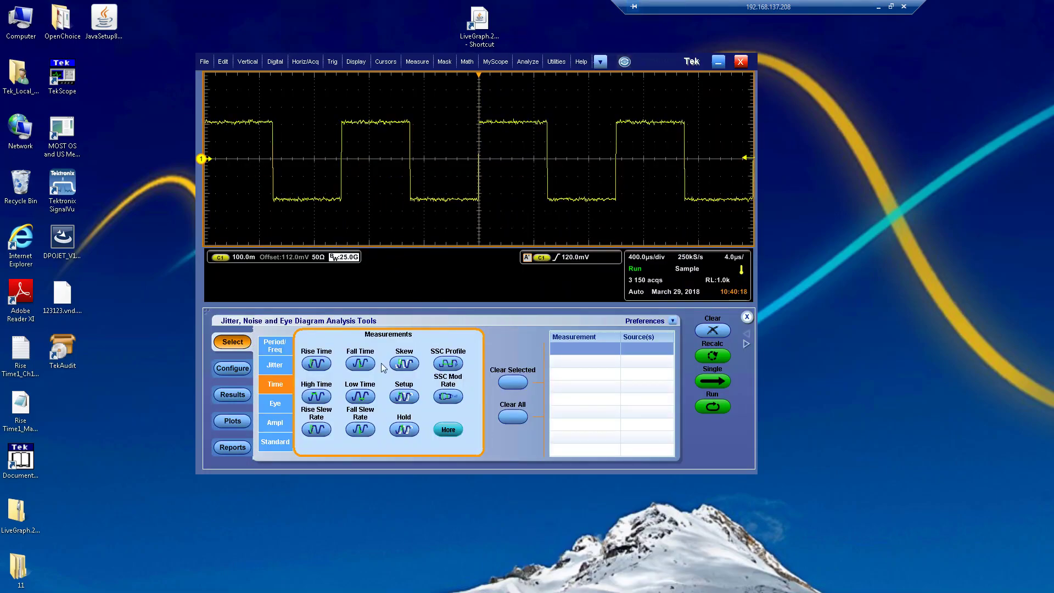
click(322, 365)
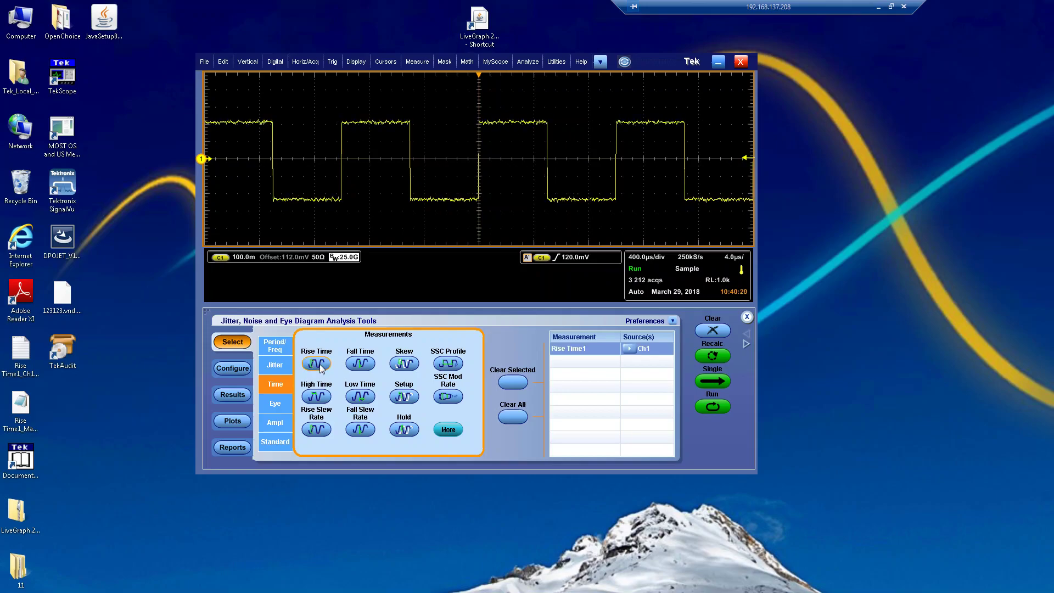
click(321, 365)
click(321, 365)
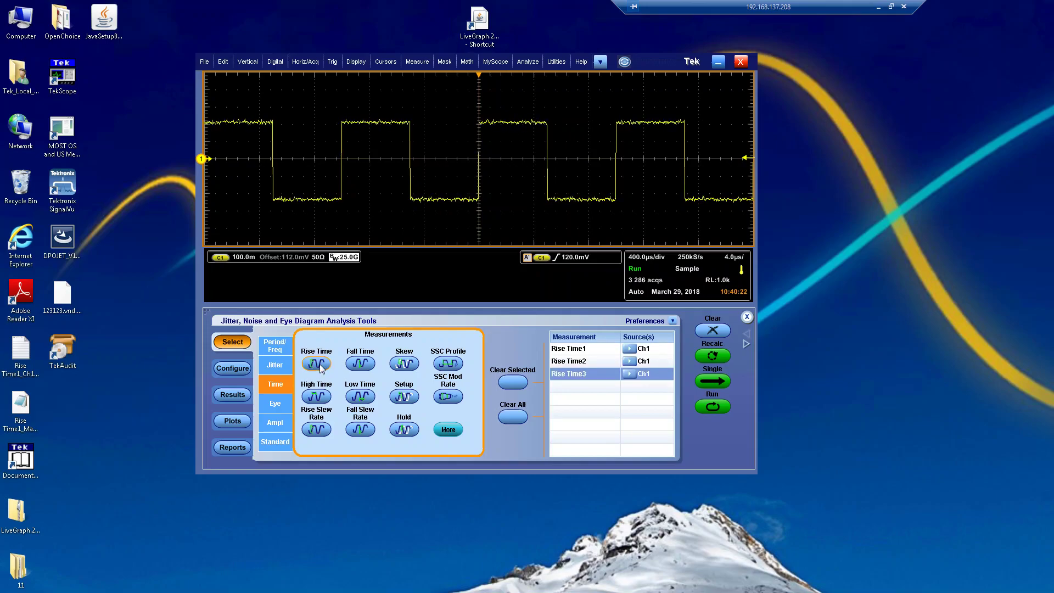
Step: Configure the Rise Time2 source with the 20% - 80% reference levels
click(232, 368)
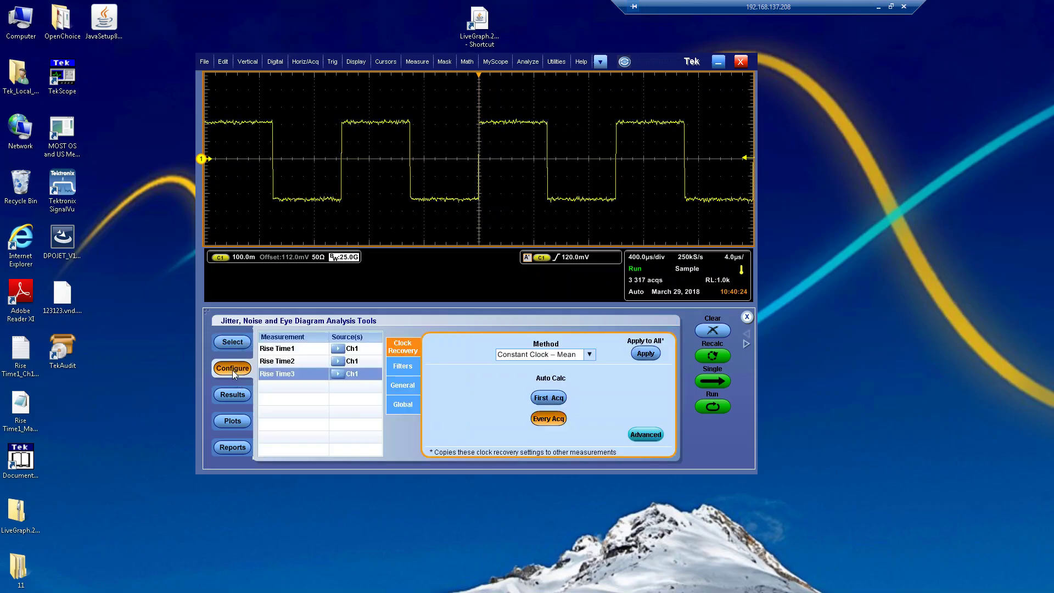
click(293, 364)
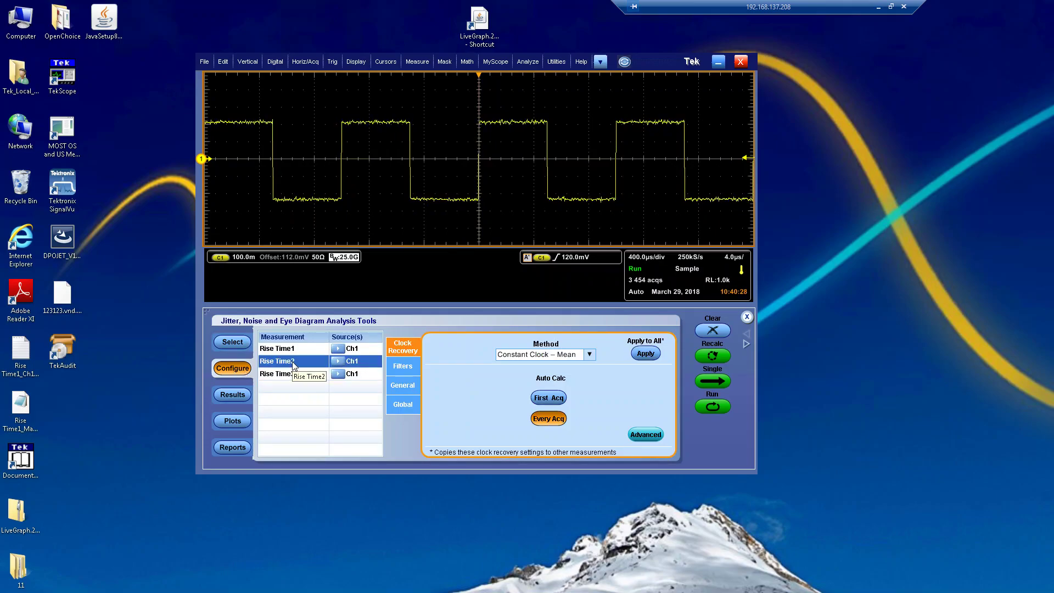
click(336, 362)
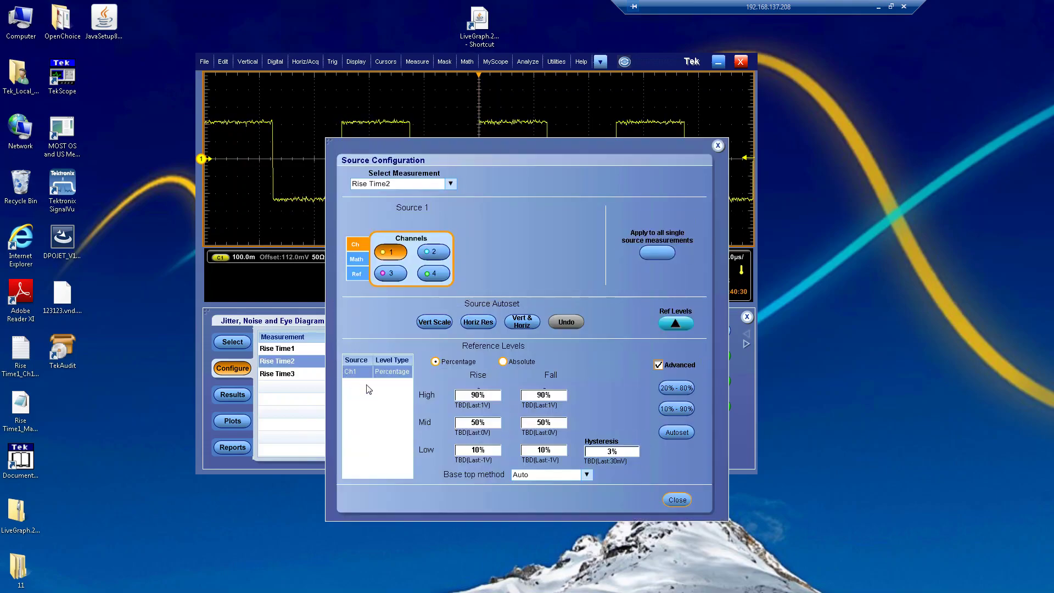
click(676, 388)
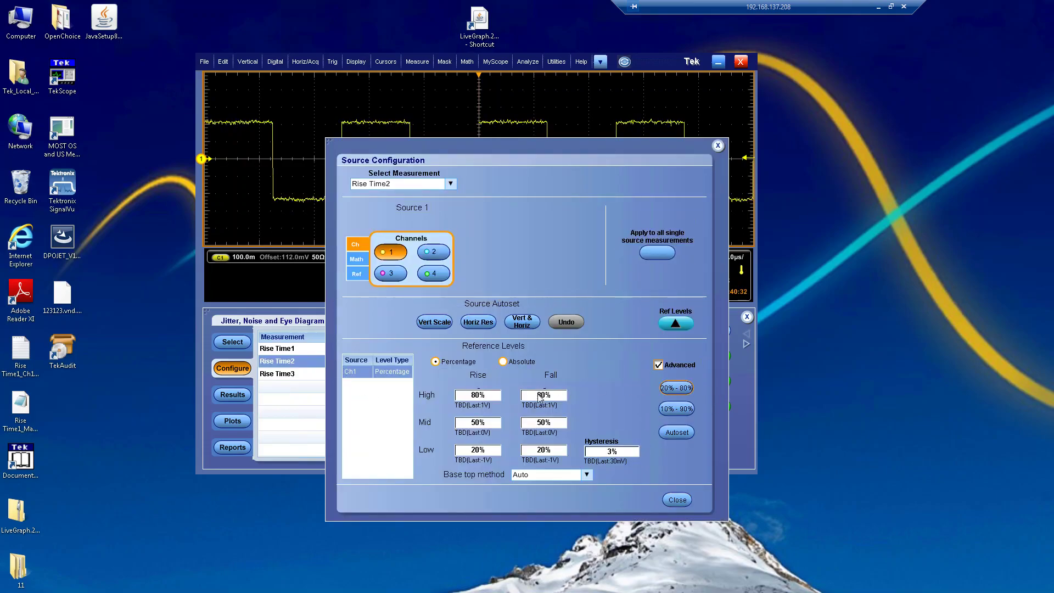
click(677, 499)
Step: Set Rise Time3's rise reference levels to 70% high and 30% low, and run a single acquisition of the measurements
click(317, 373)
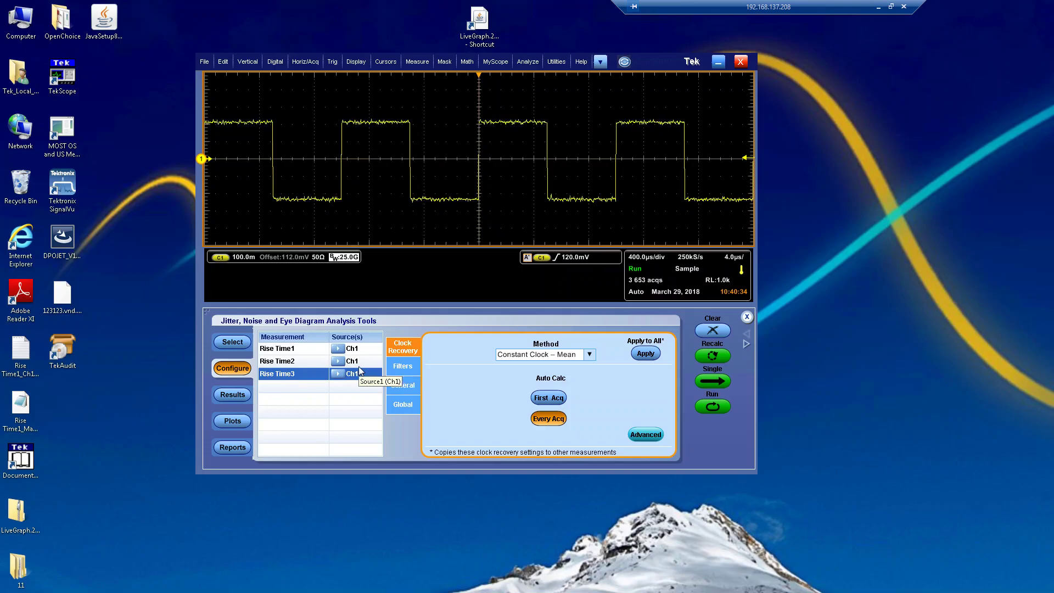
click(338, 373)
click(459, 395)
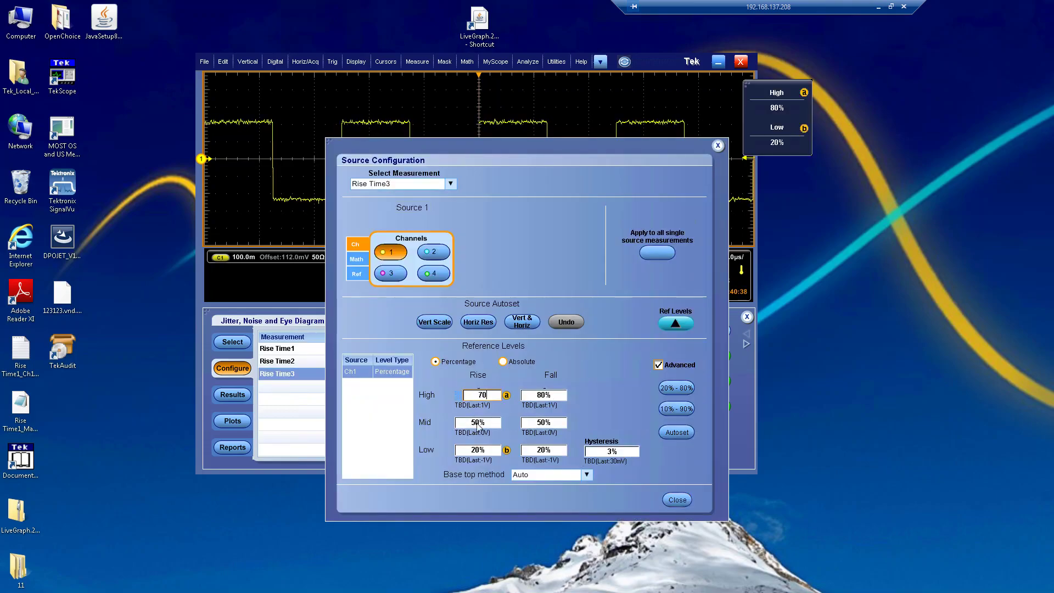
text(70)
click(489, 449)
click(461, 451)
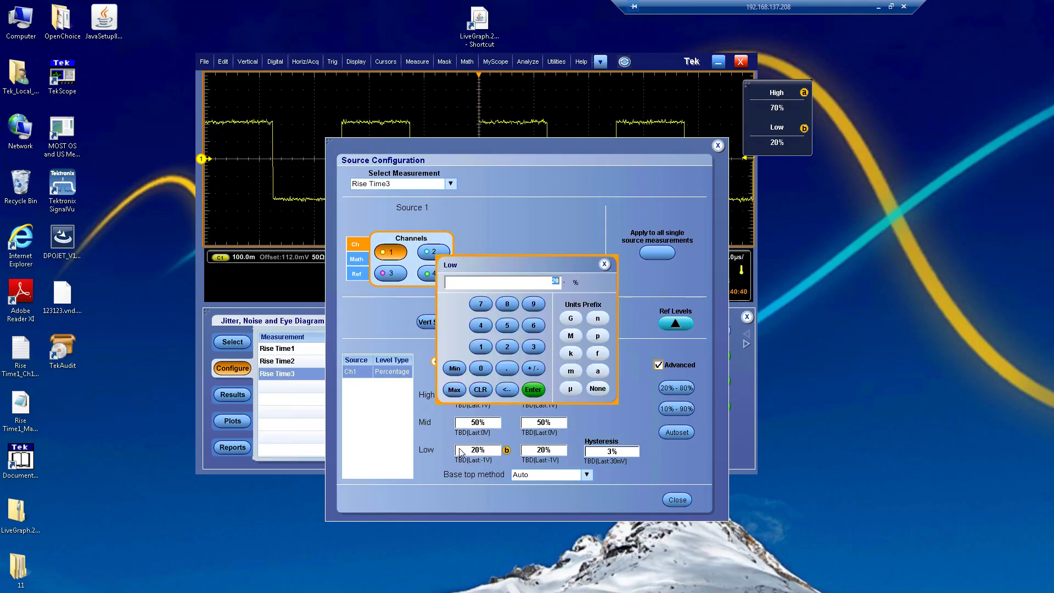
click(542, 348)
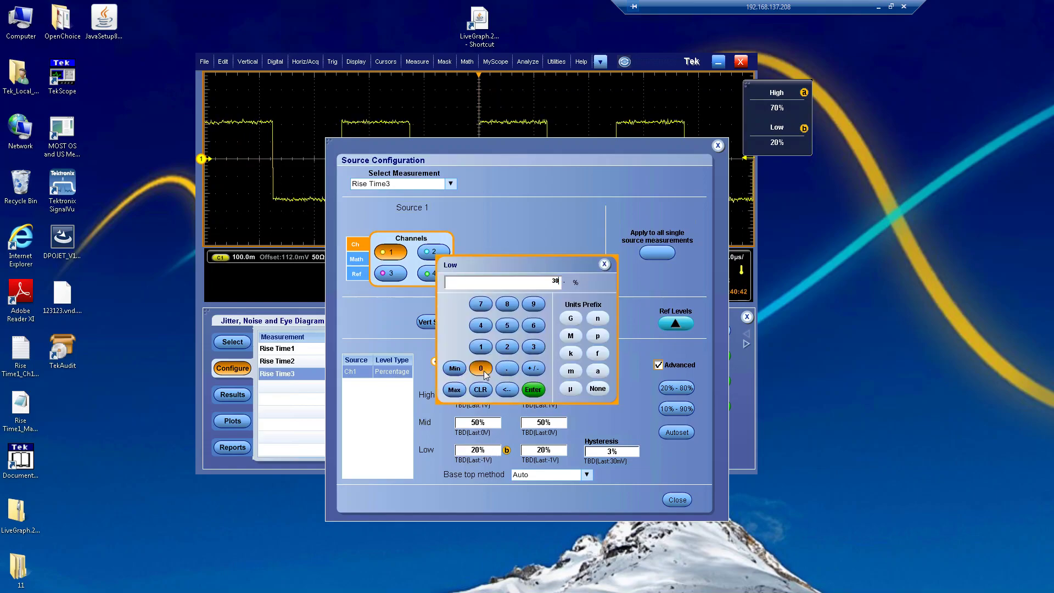
click(524, 391)
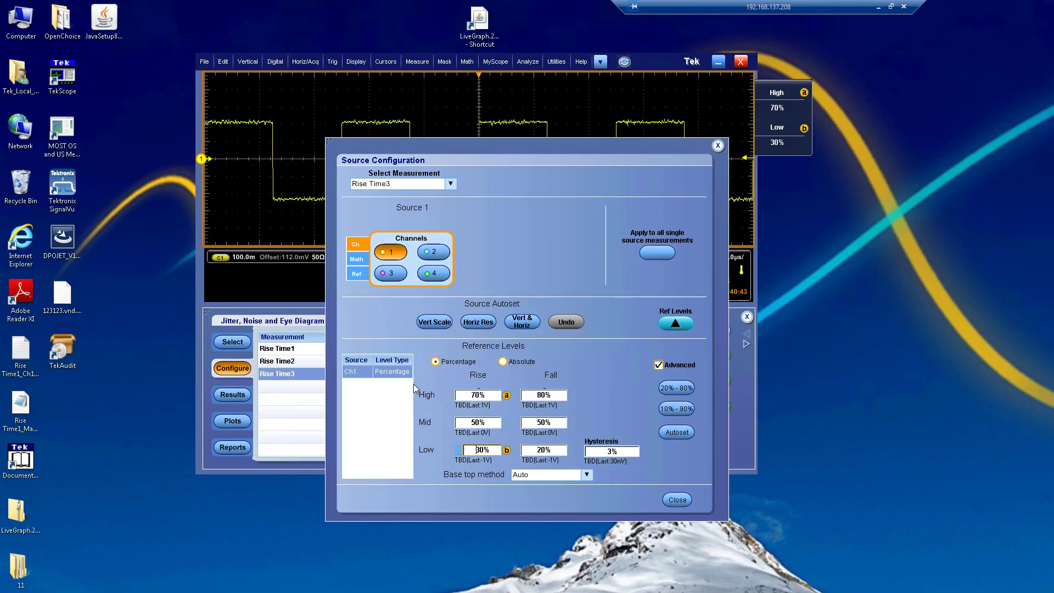
click(682, 500)
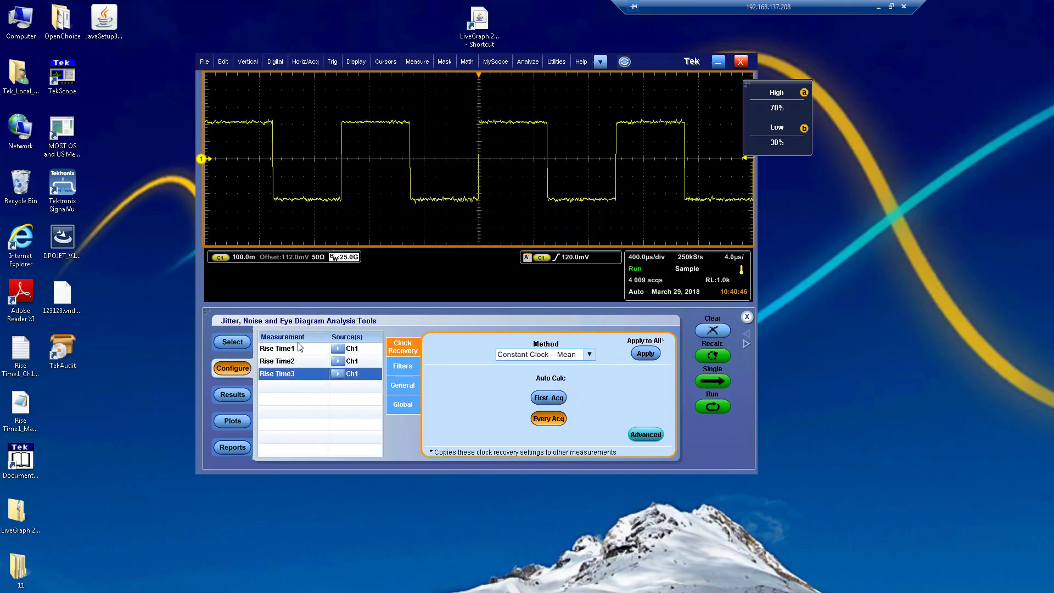
click(712, 381)
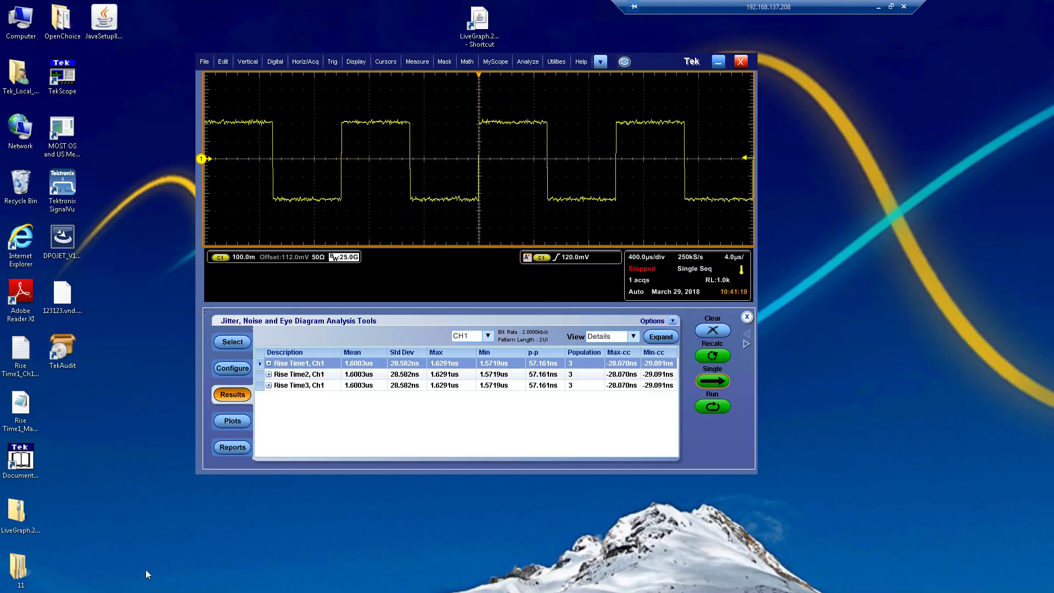
Step: In Windows Explorer, browse to C:\Users\Public\Tektronix\TekApplications\DPOJET\Limits and open the XML file Example_Limits - Copy for editing in Notepad
double_click(18, 74)
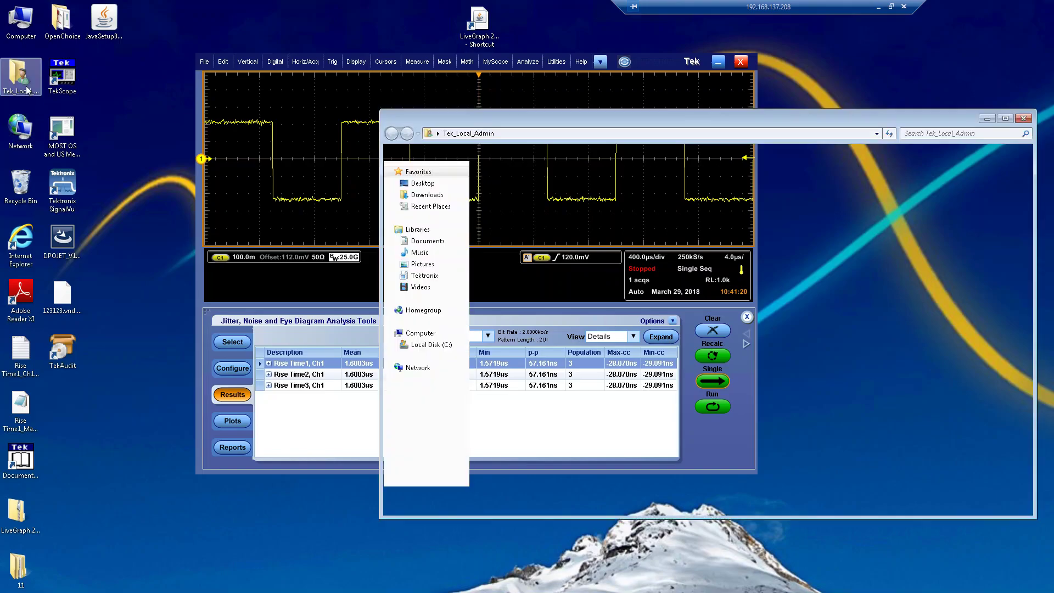
click(431, 345)
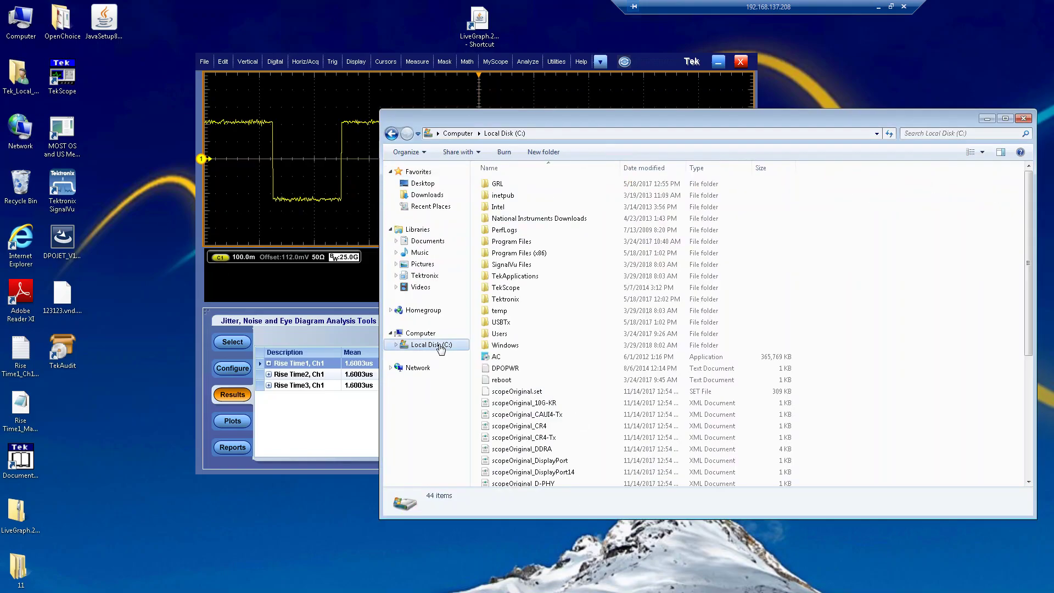
double_click(524, 334)
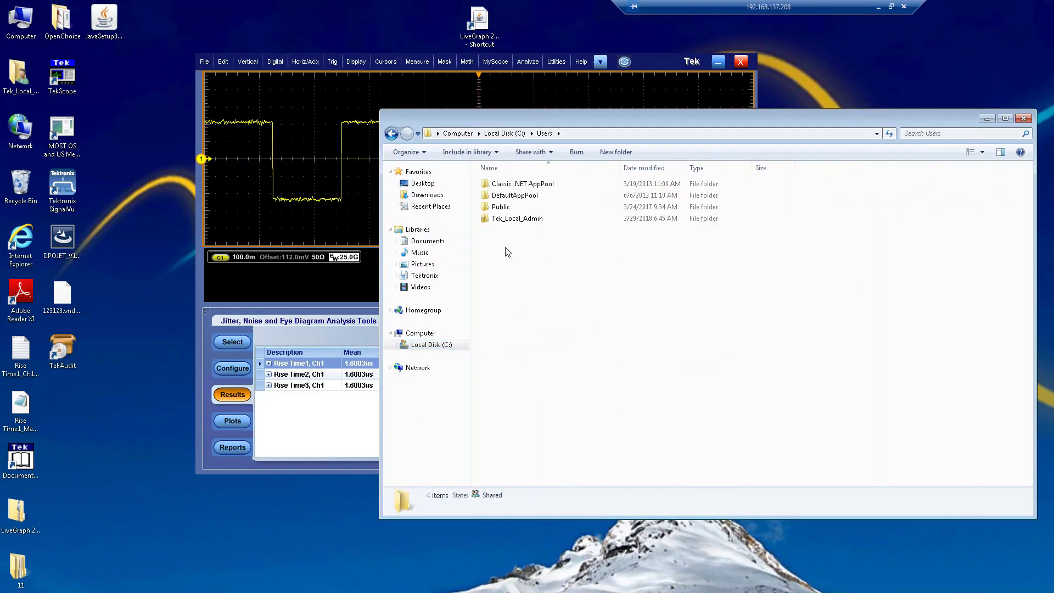
double_click(518, 208)
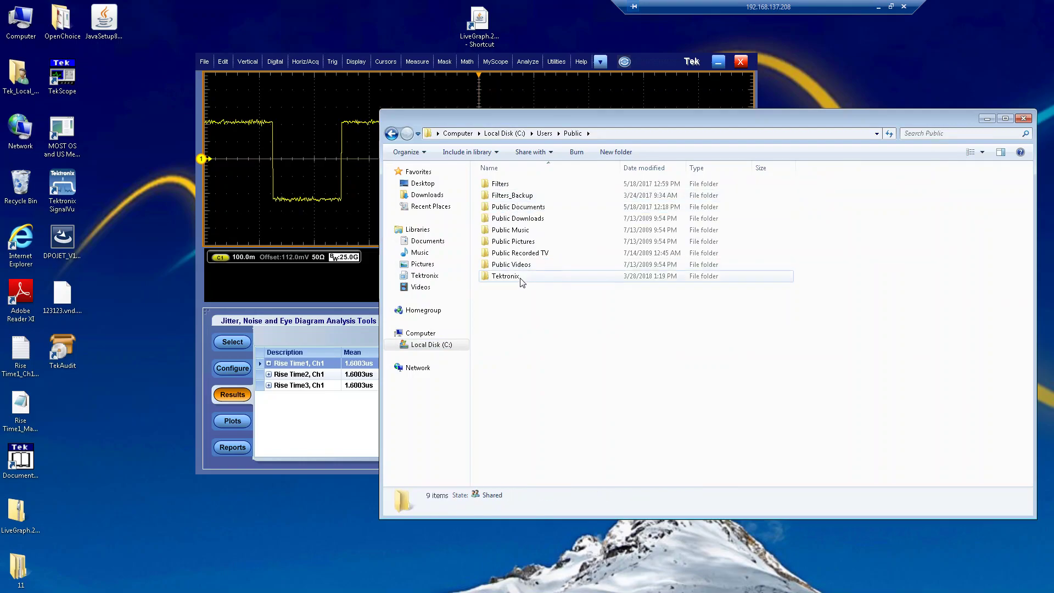
double_click(505, 276)
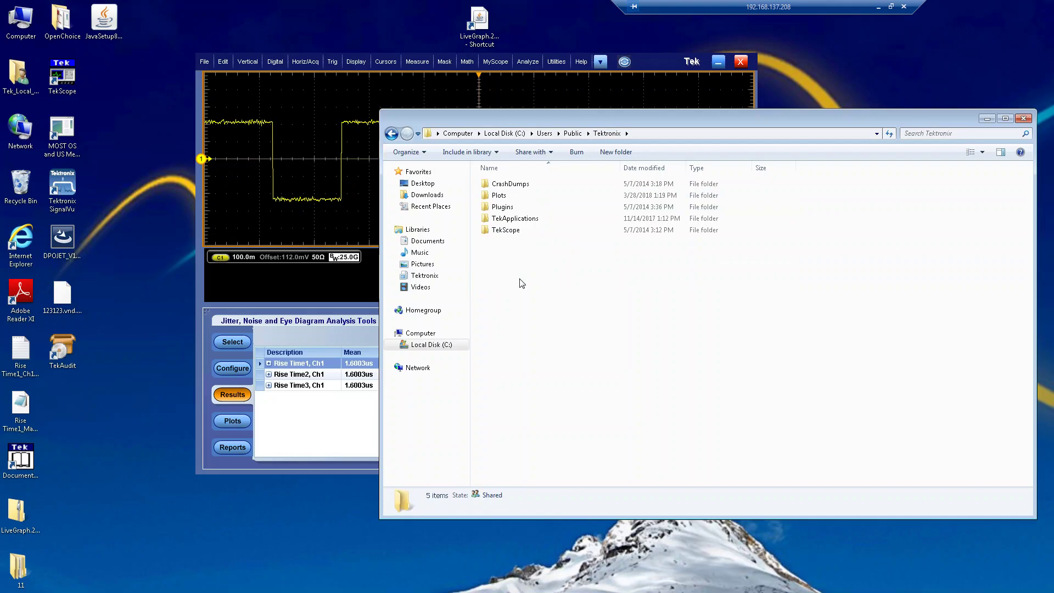
double_click(516, 219)
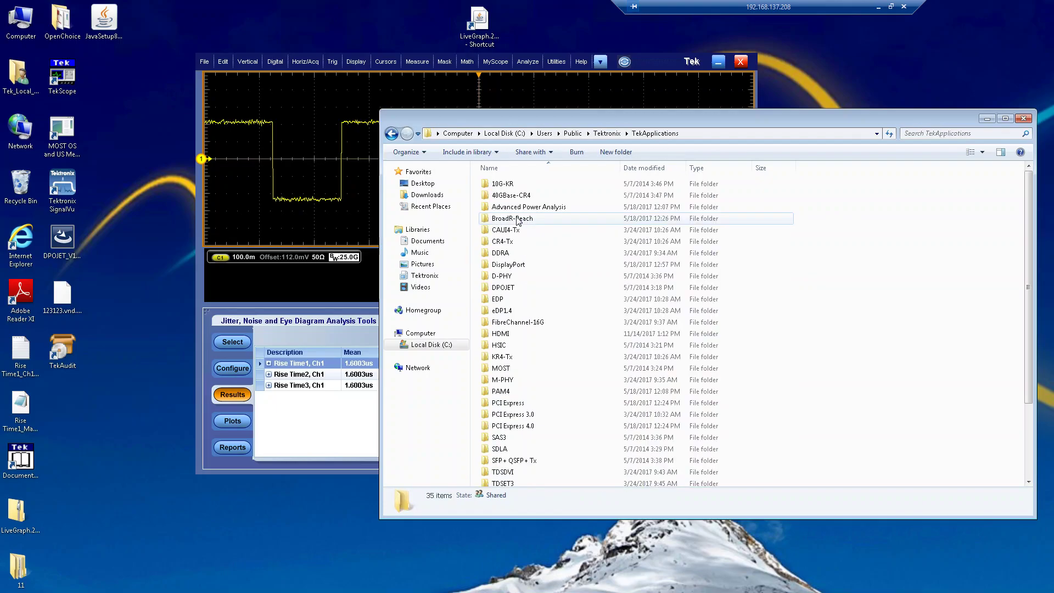
double_click(531, 288)
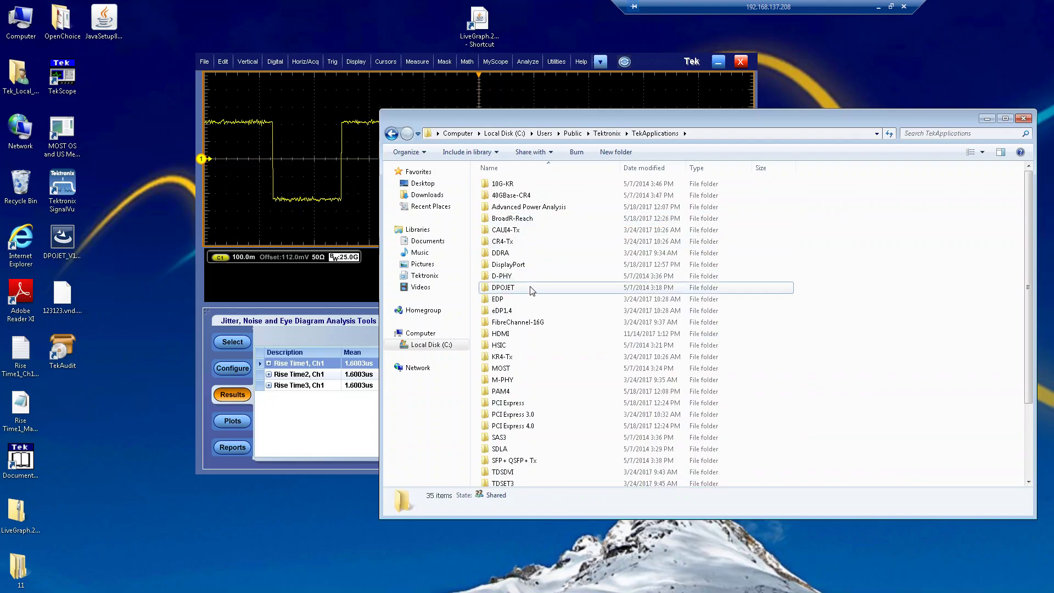
double_click(528, 208)
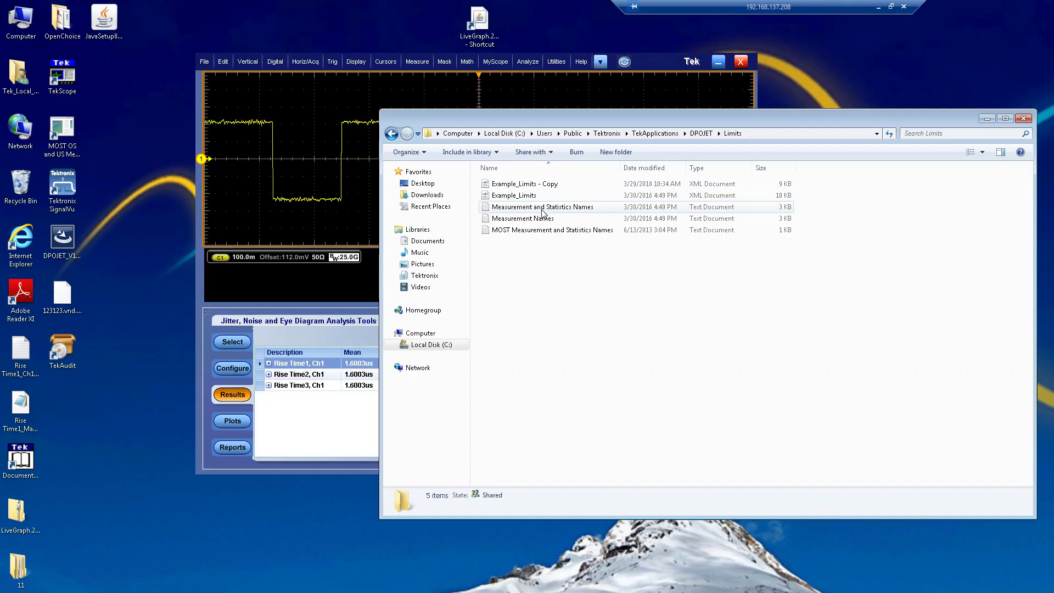
right_click(507, 185)
click(531, 201)
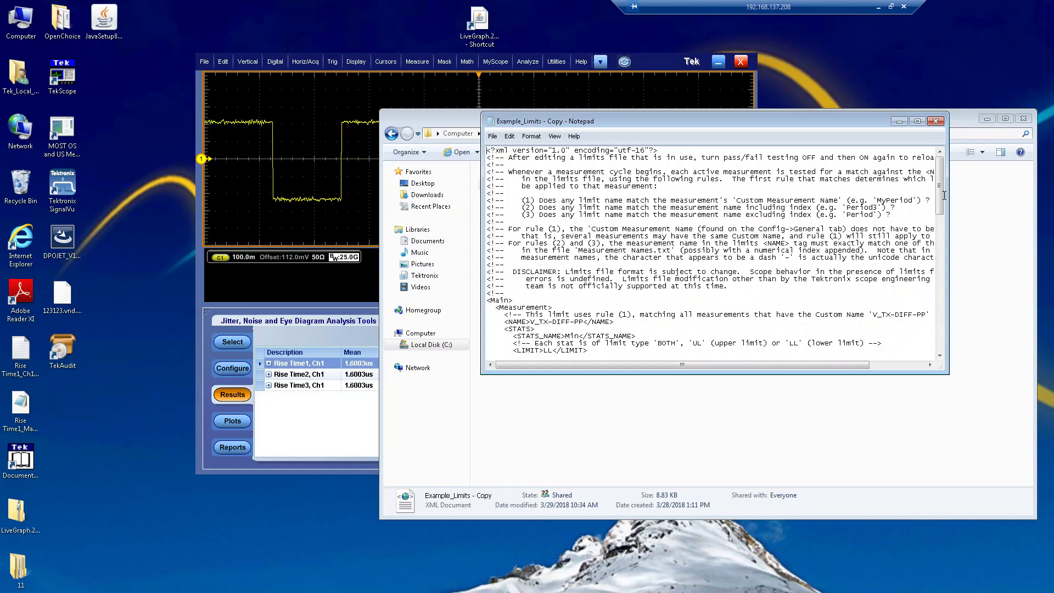
Step: Change the NAME value of the falltime measurement block to "Rise Time 1" in the limits file
drag(941, 203, 940, 222)
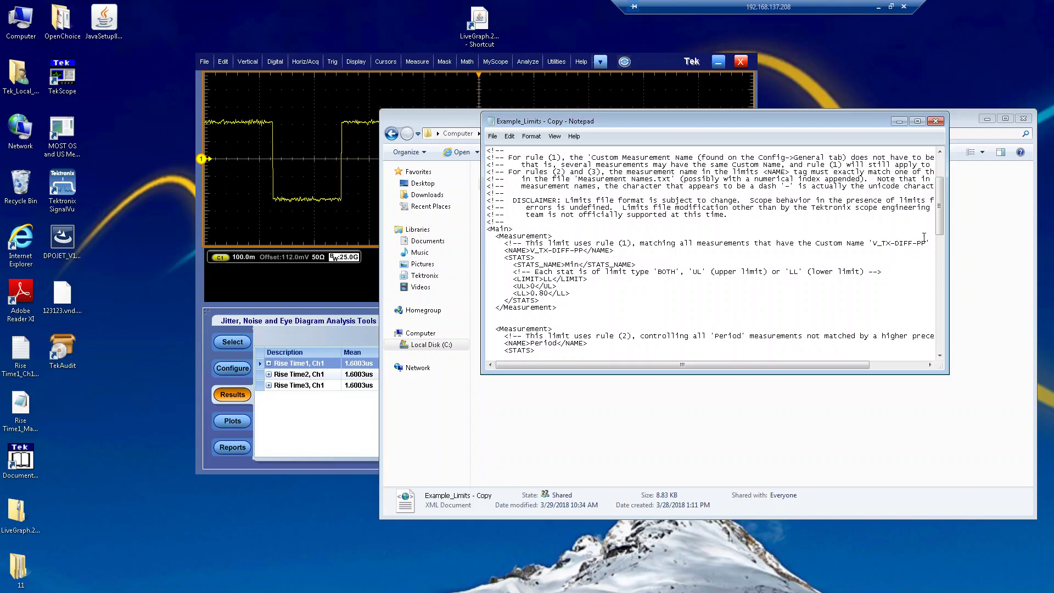
drag(941, 221, 937, 246)
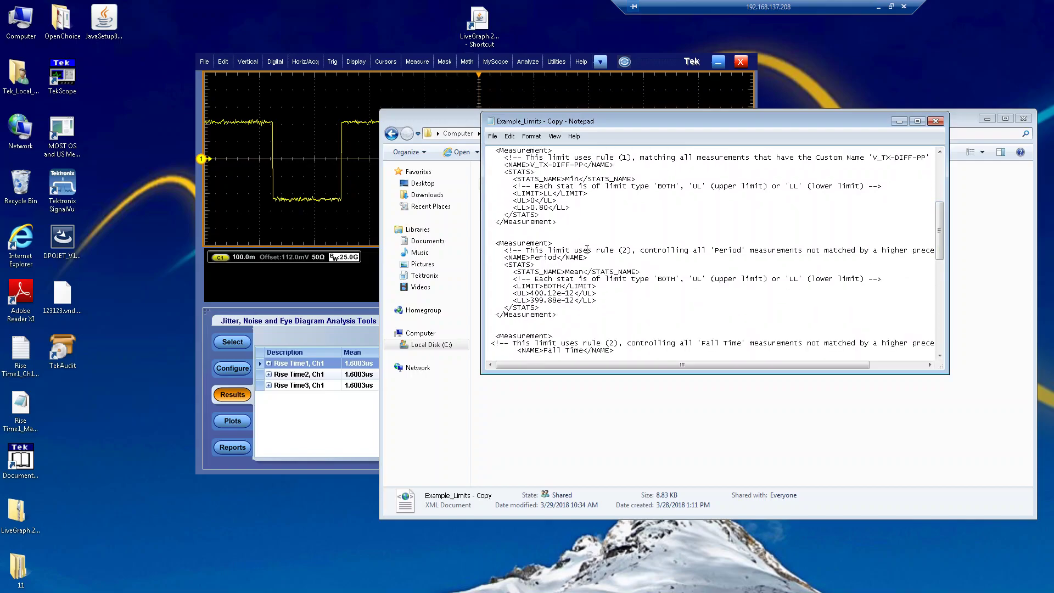
drag(941, 220, 940, 234)
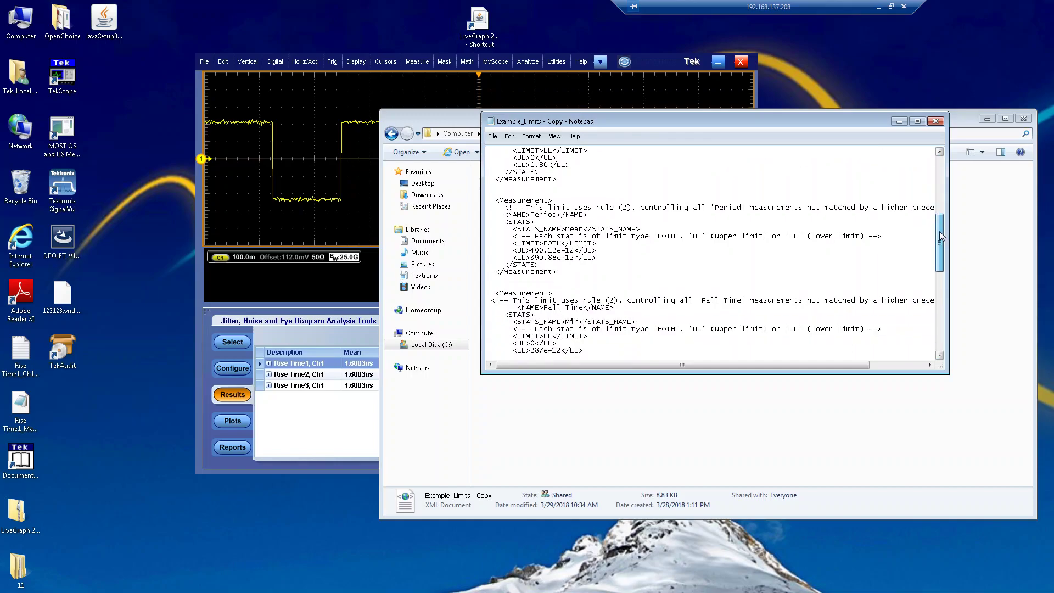
scroll(937, 238, down, 2)
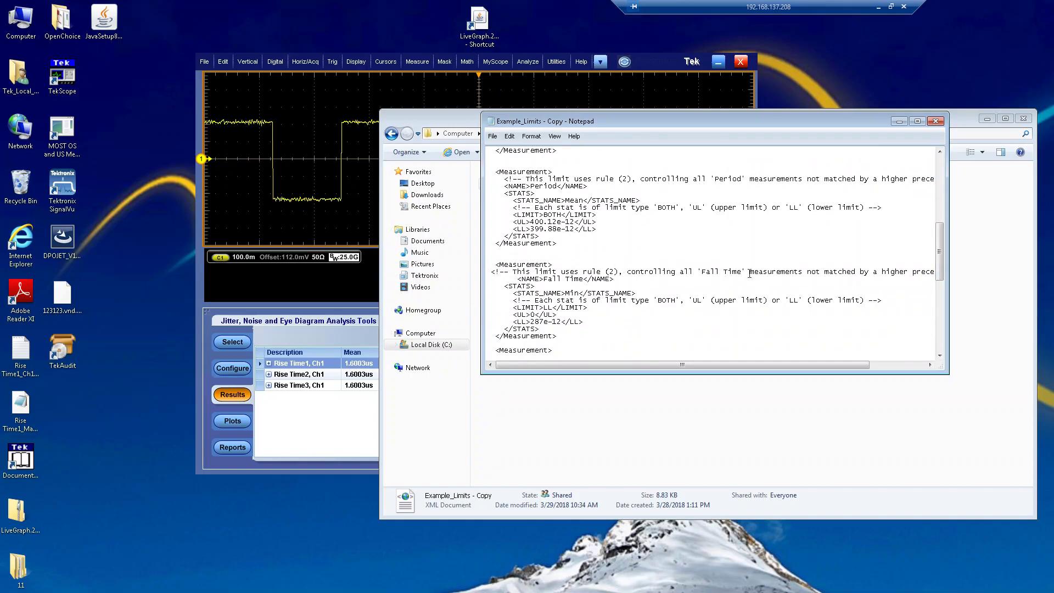
drag(939, 255, 938, 280)
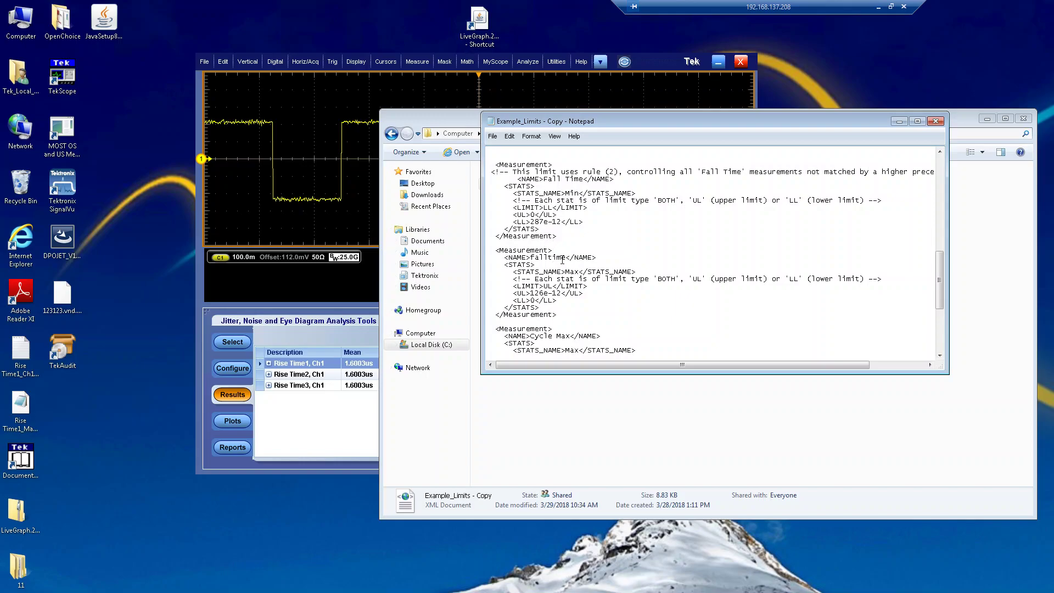
drag(538, 258, 532, 258)
text(Rise Time 1)
Step: Delete the Cycle Max measurement block with its leftover blank line, and rename the last measurement block to "Rise Time2"
scroll(644, 283, down, 5)
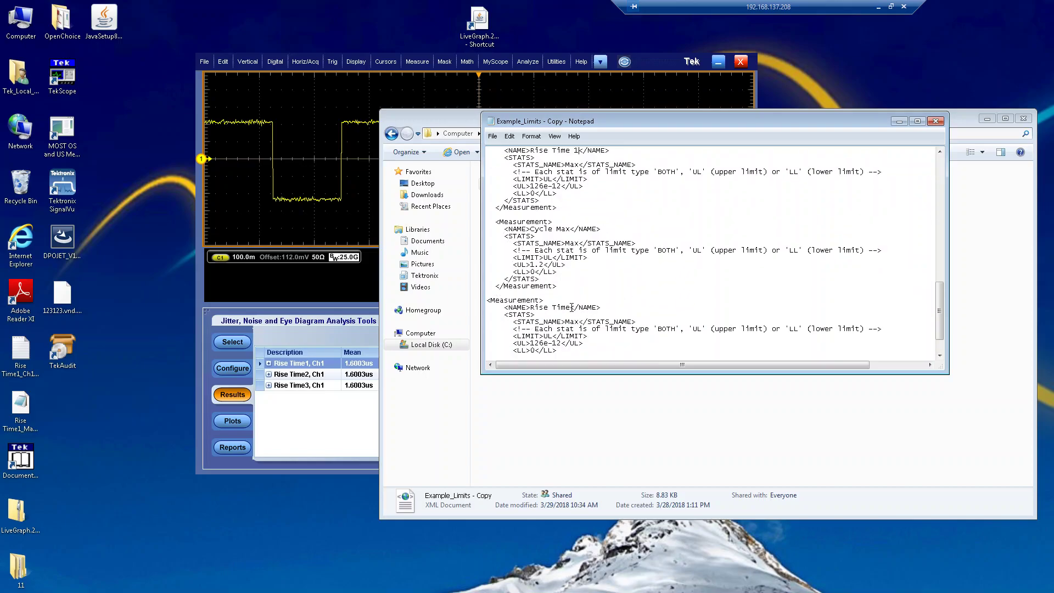
drag(572, 285, 485, 221)
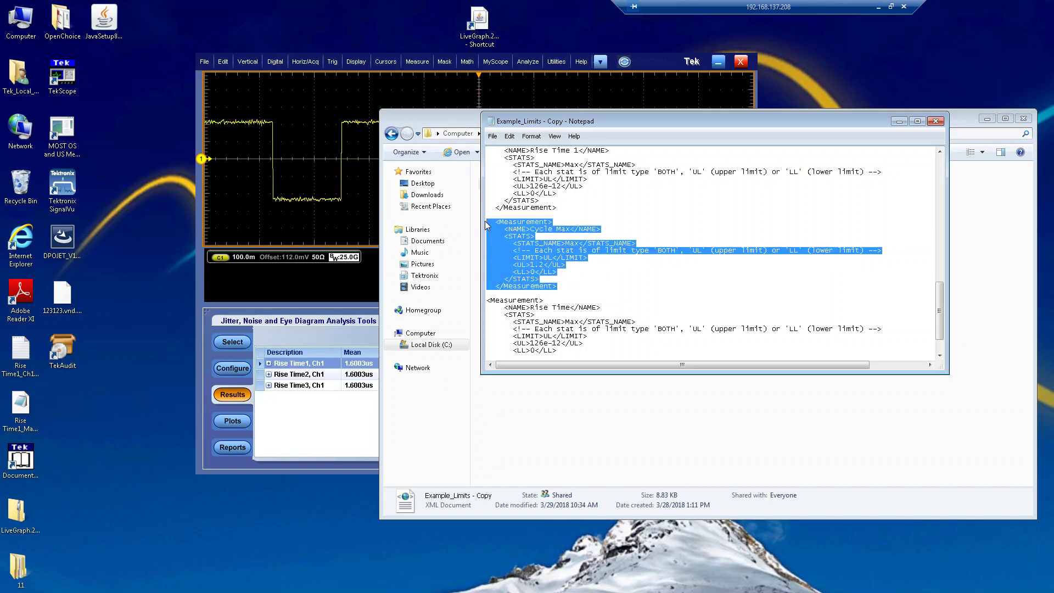
key(Delete)
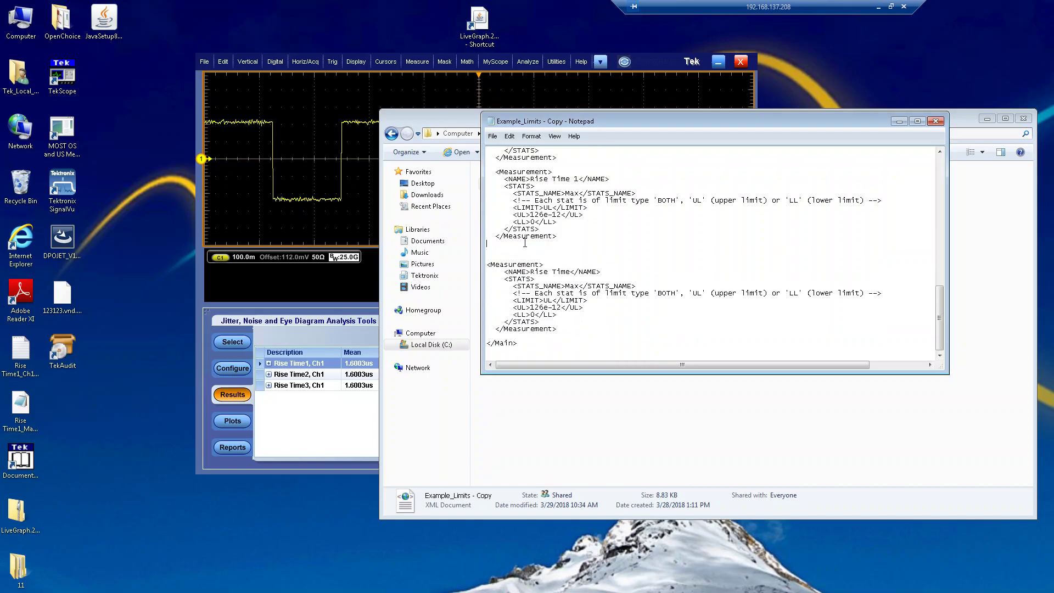
key(Delete)
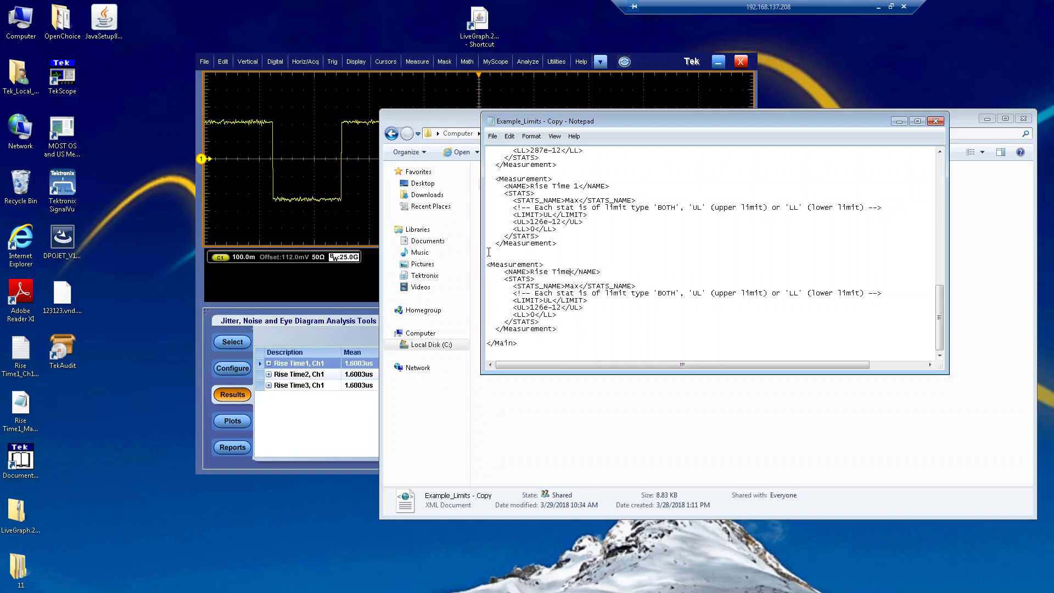
text(2)
Step: Duplicate the whole Rise Time 1 measurement block directly below the original
scroll(575, 283, up, 2)
drag(495, 222, 564, 290)
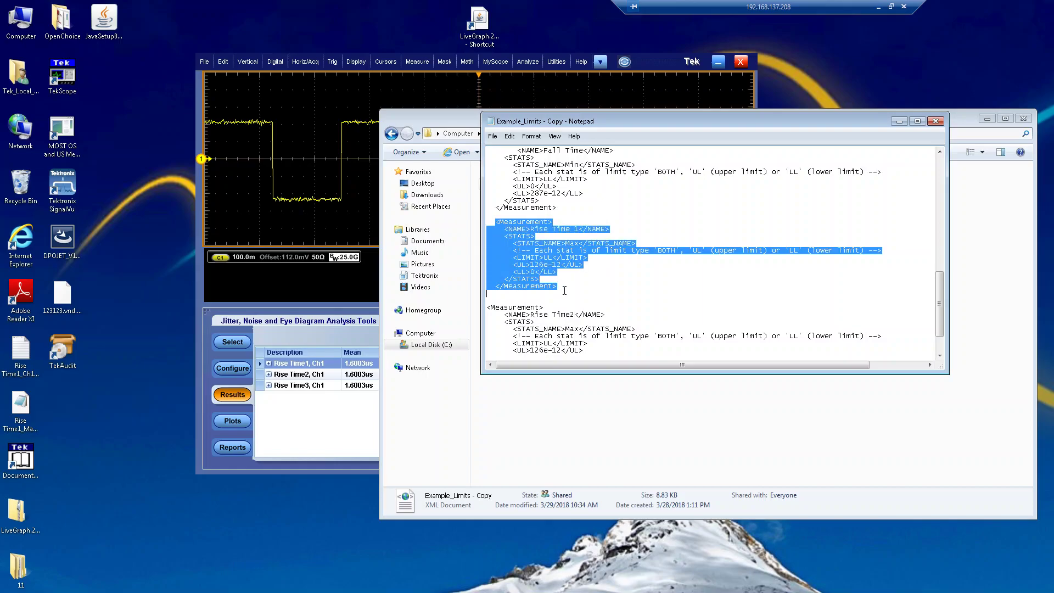
key(ctrl+c)
click(506, 293)
key(ctrl+v)
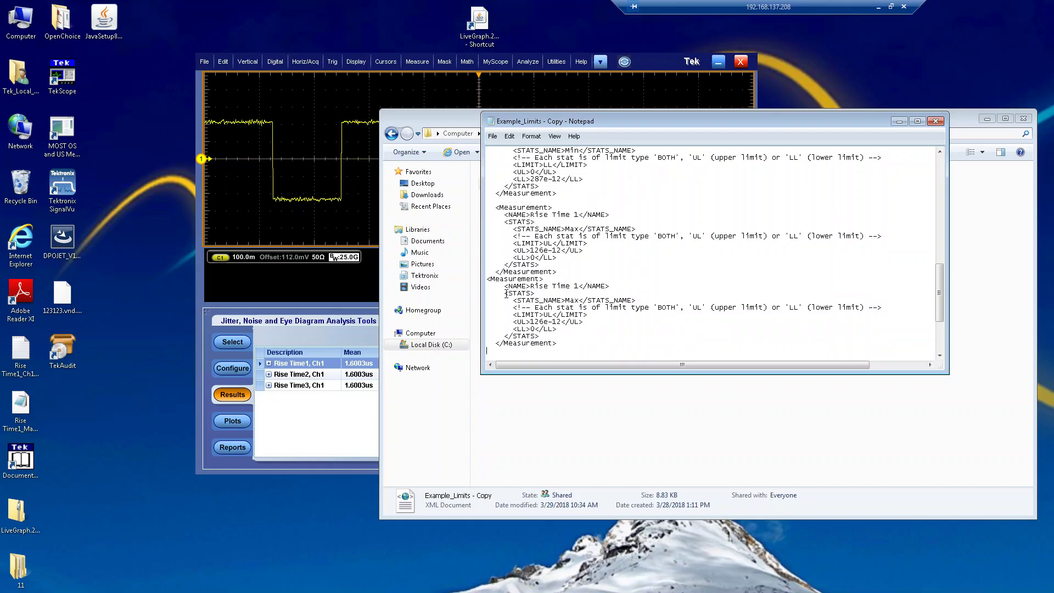
Step: Separate the duplicated measurement block with a blank line, set its NAME value to "Rise Time3", and save the limits file
key(Return)
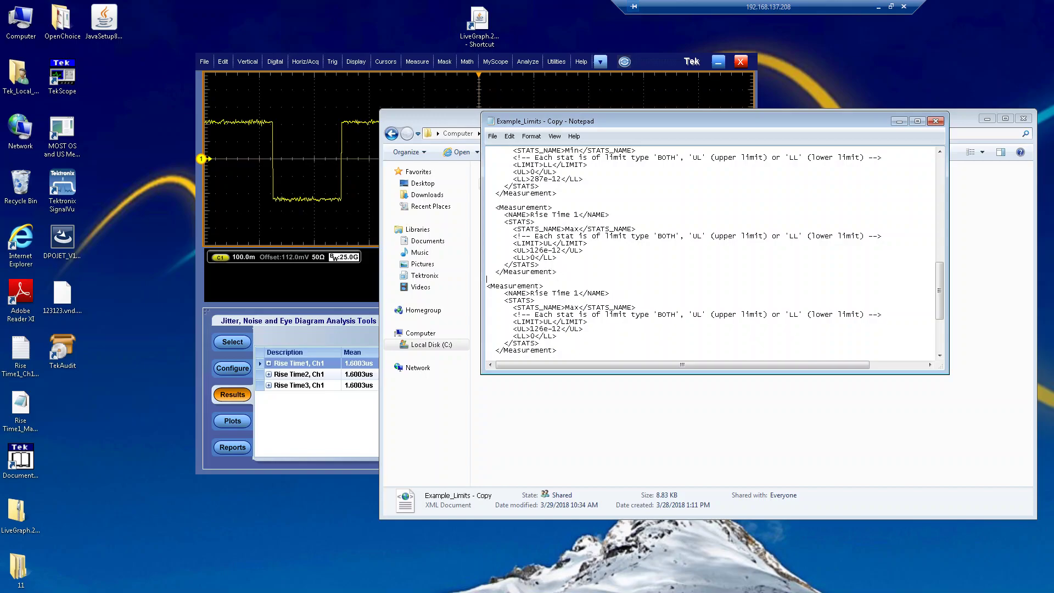
shift+click(576, 293)
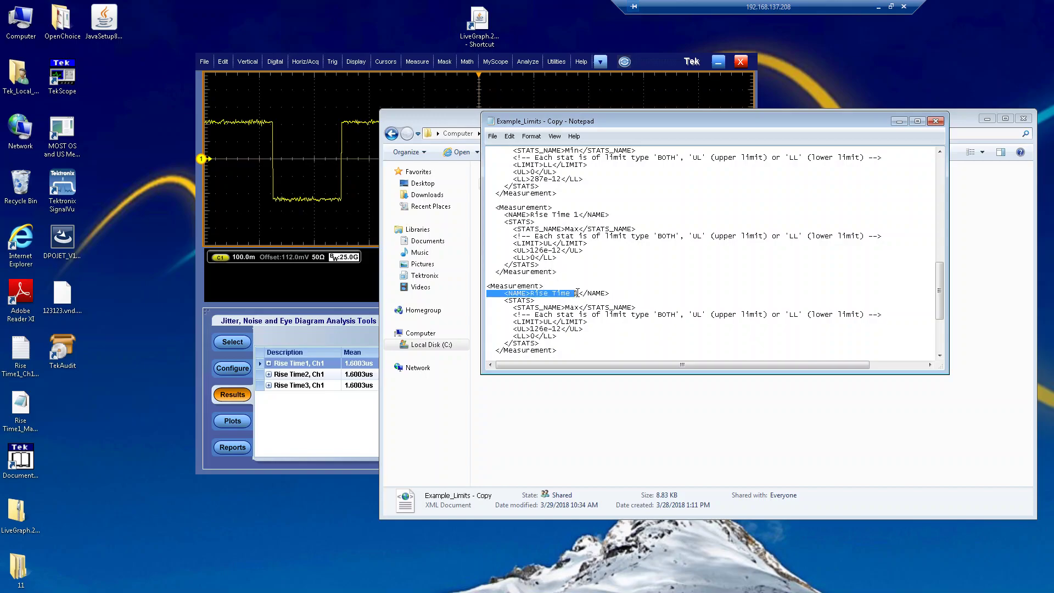
click(576, 292)
key(BackSpace)
key(BackSpace)
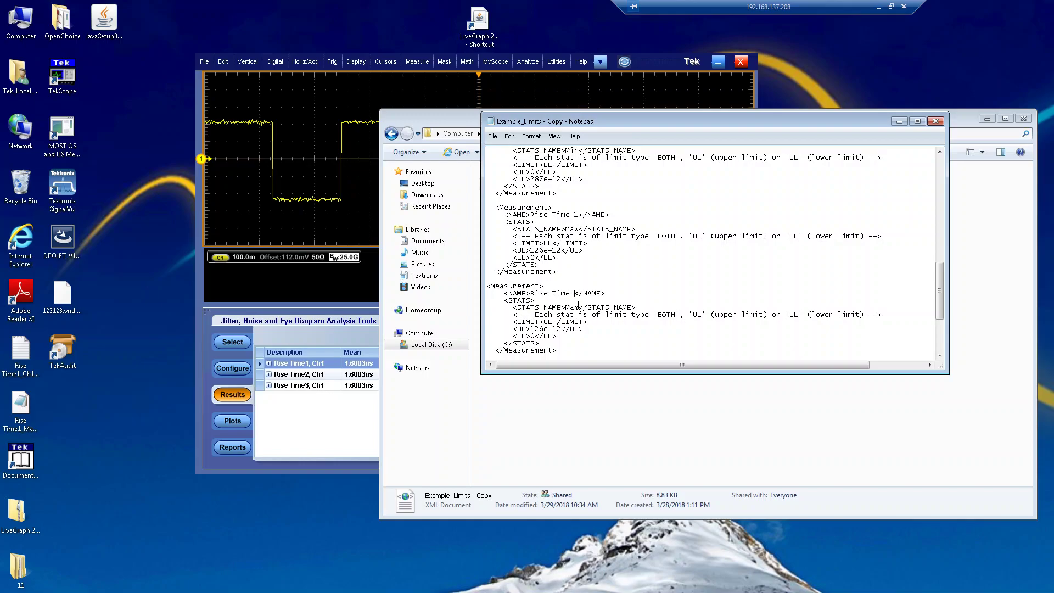
text(3)
click(493, 136)
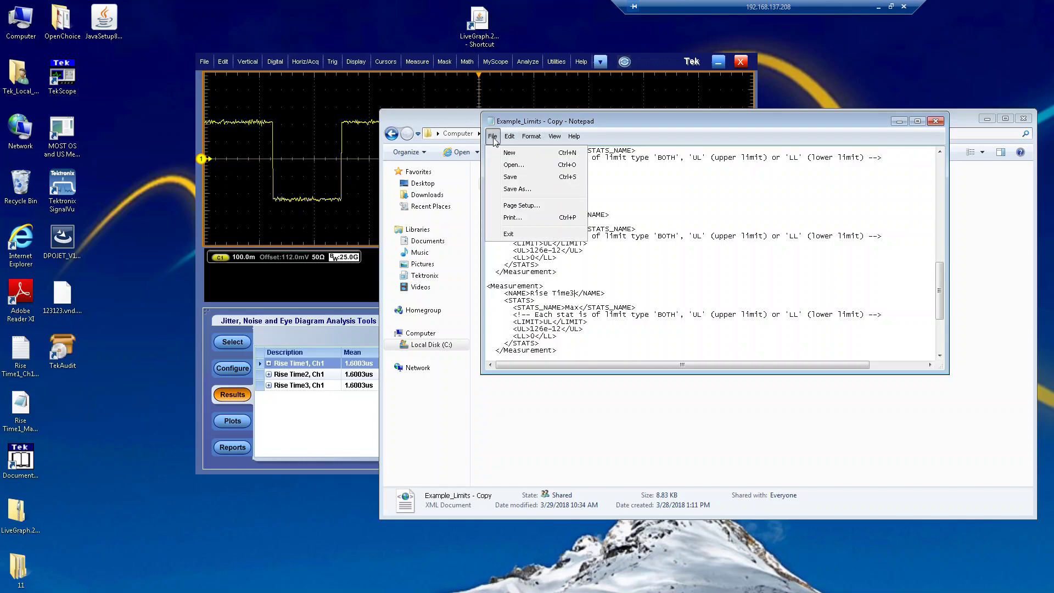
click(514, 177)
Step: Close the Windows Explorer window and switch to TekScope to open the DPOJET pass/fail limits setup
drag(722, 125, 811, 140)
click(1023, 118)
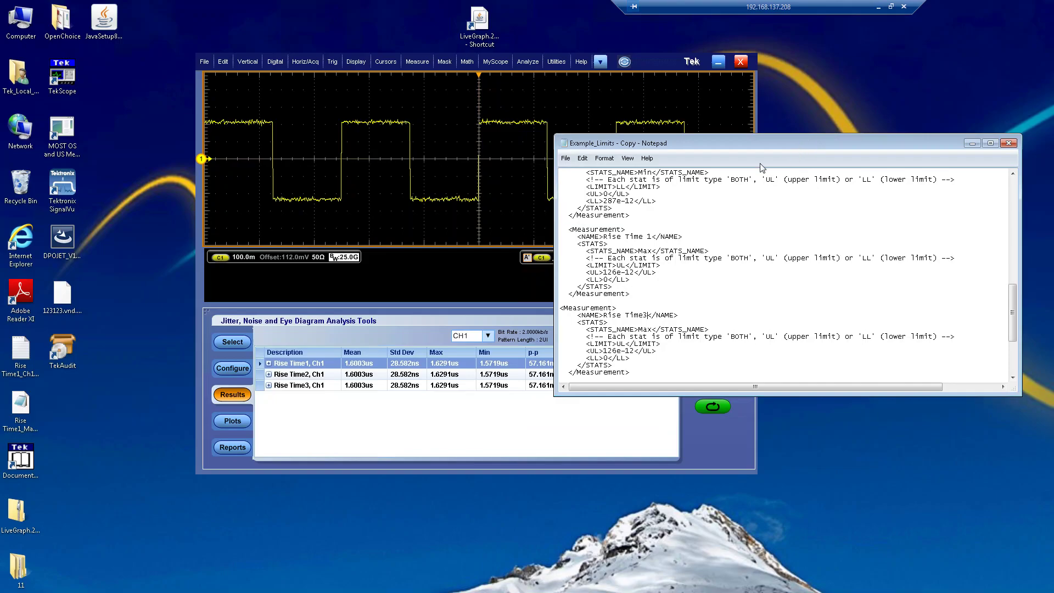
click(564, 70)
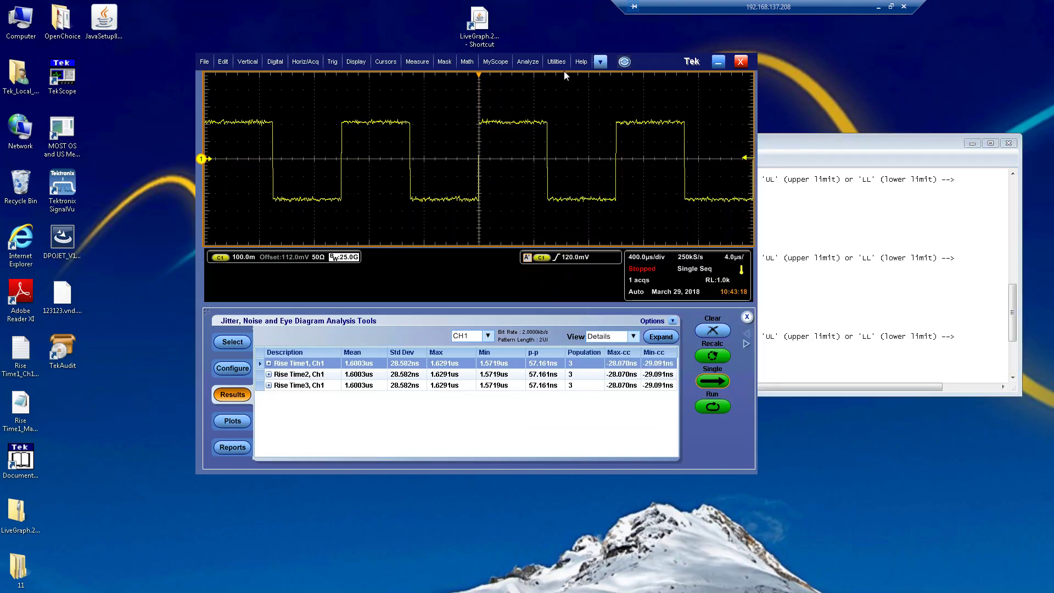
click(528, 62)
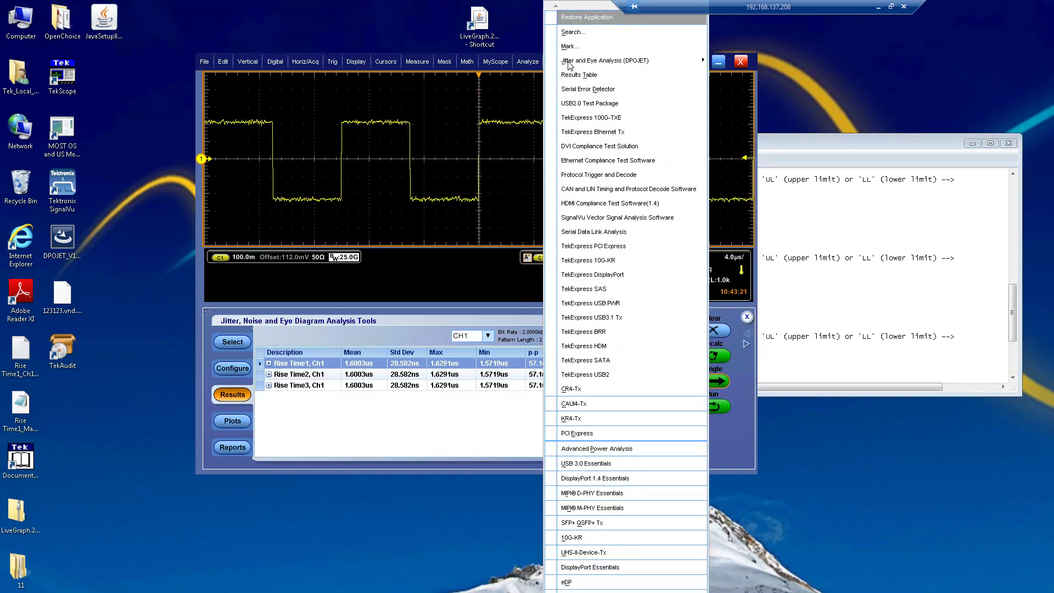
mouse_move(602, 62)
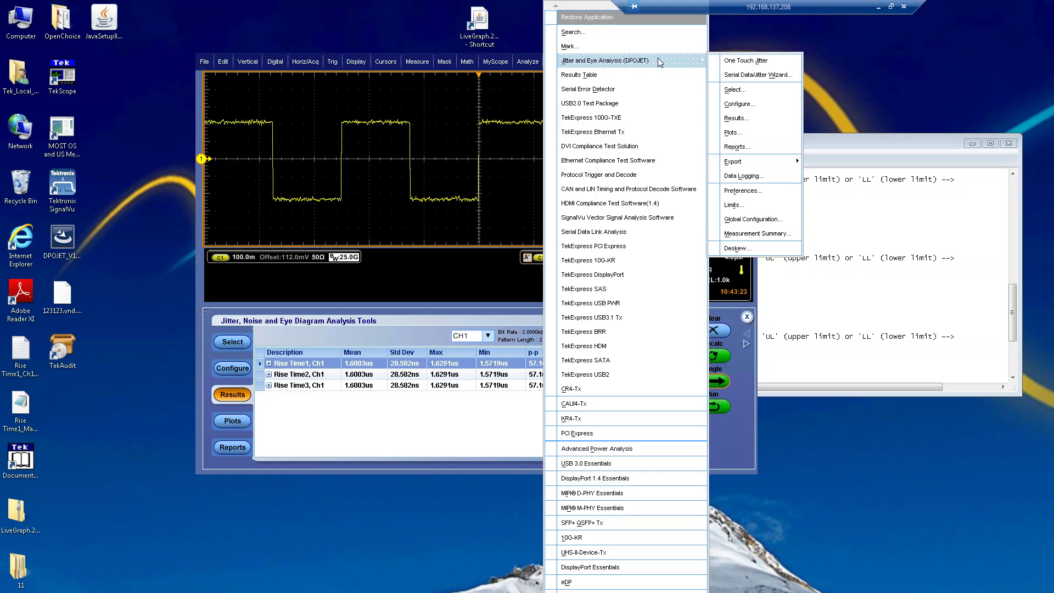
click(734, 205)
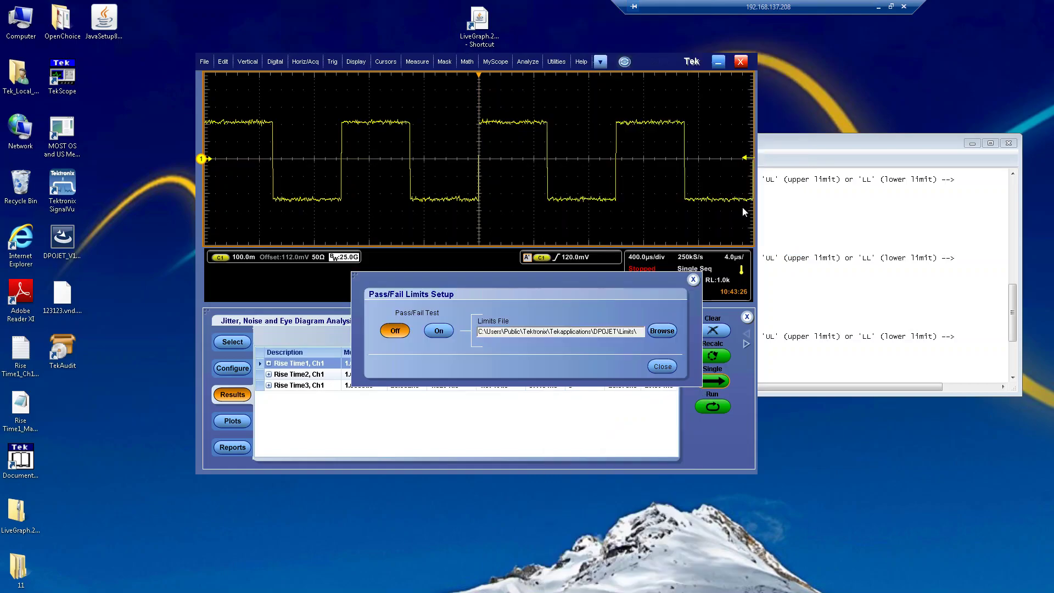
Step: Load Example_Limits - Copy.xml as the limits file and turn the pass/fail test on
click(667, 331)
click(247, 405)
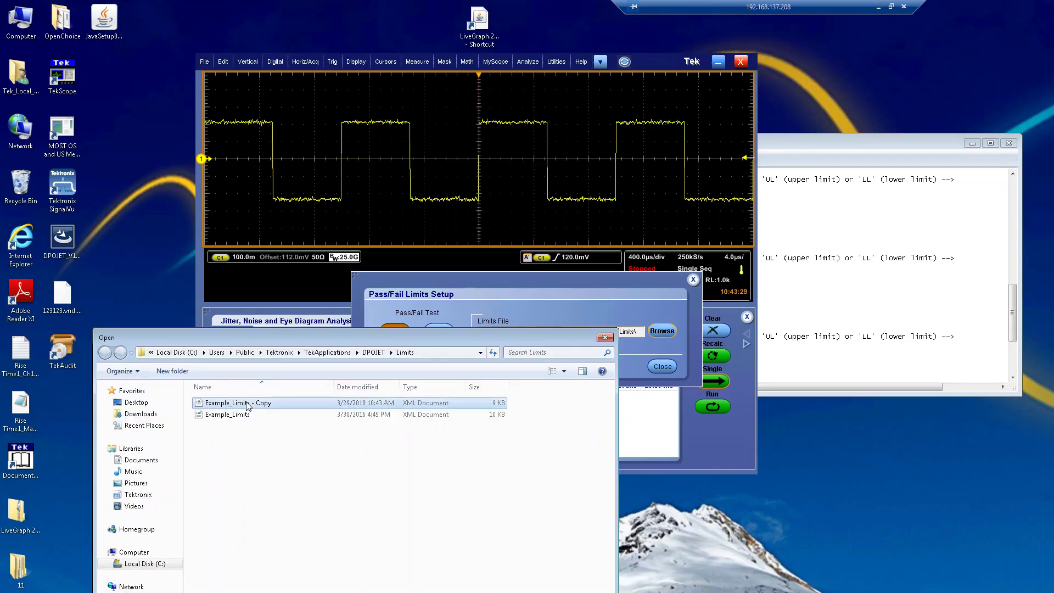
double_click(456, 406)
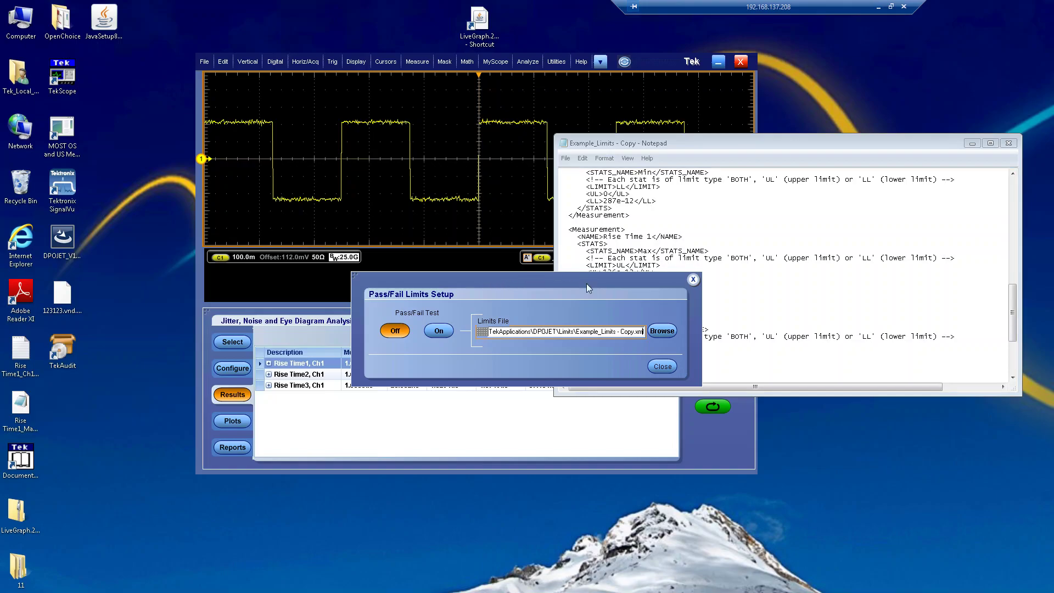
click(438, 332)
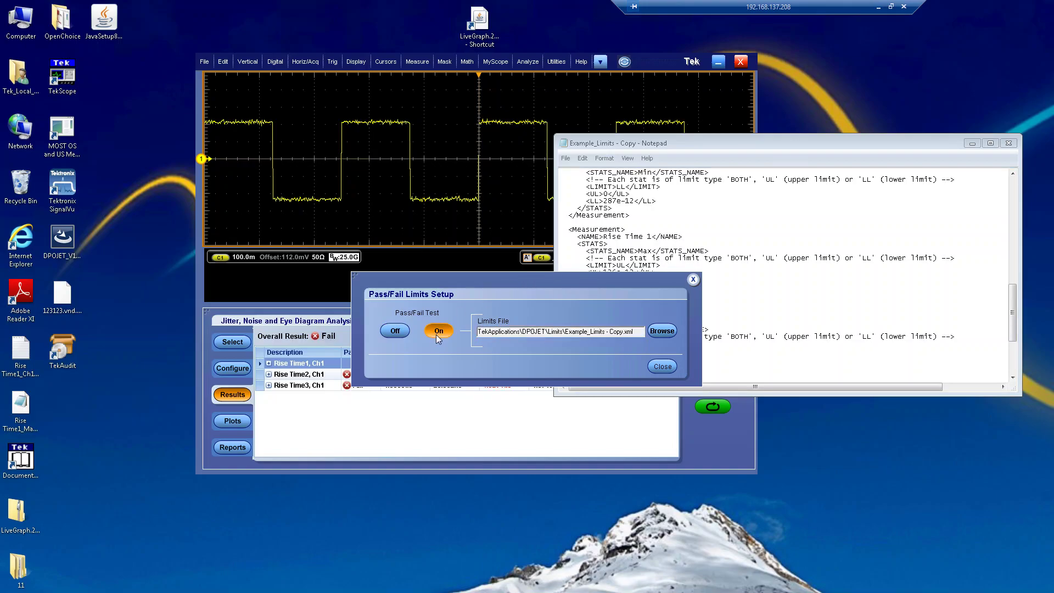
Step: Switch the pass/fail test off and on again, with the setup dialog moved clear of the results table
click(406, 333)
click(437, 331)
click(395, 331)
drag(362, 280, 253, 107)
click(330, 164)
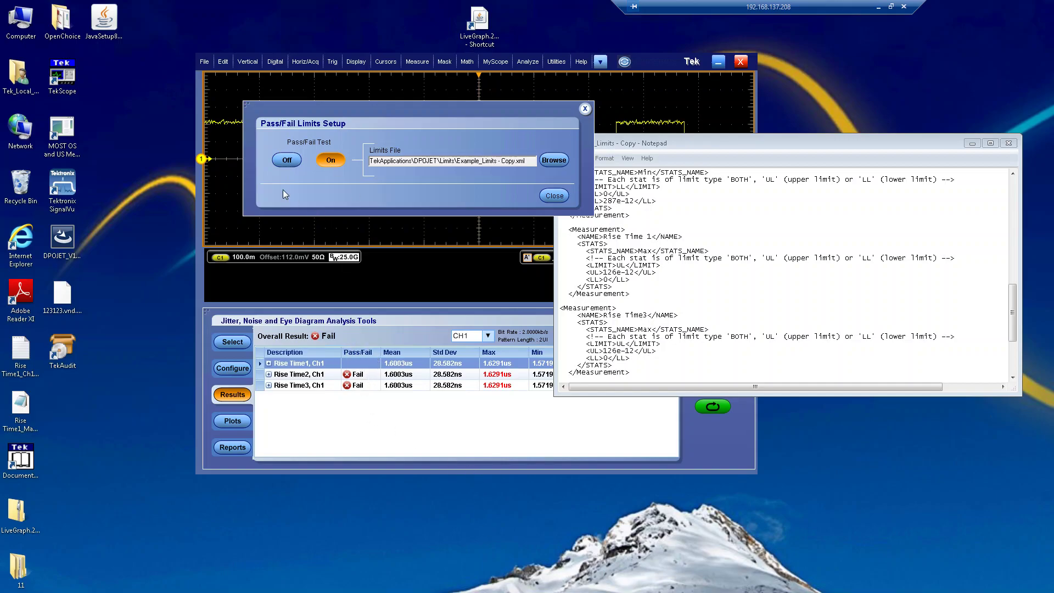
Step: Turn the pass/fail test off, remove the space in Notepad so the NAME value reads "Rise Time1", and save the limits file
click(286, 162)
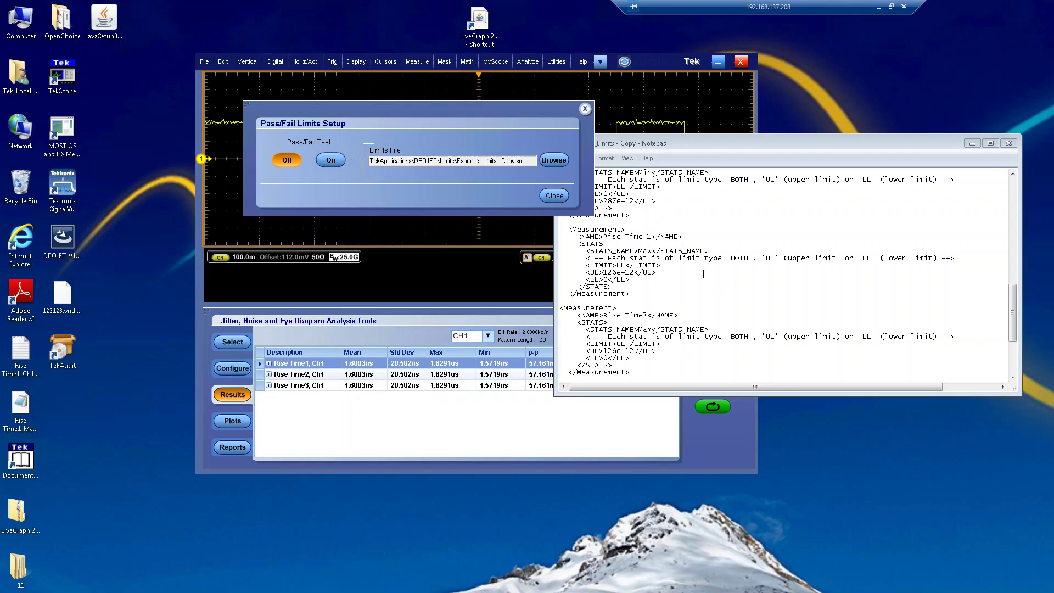
click(648, 237)
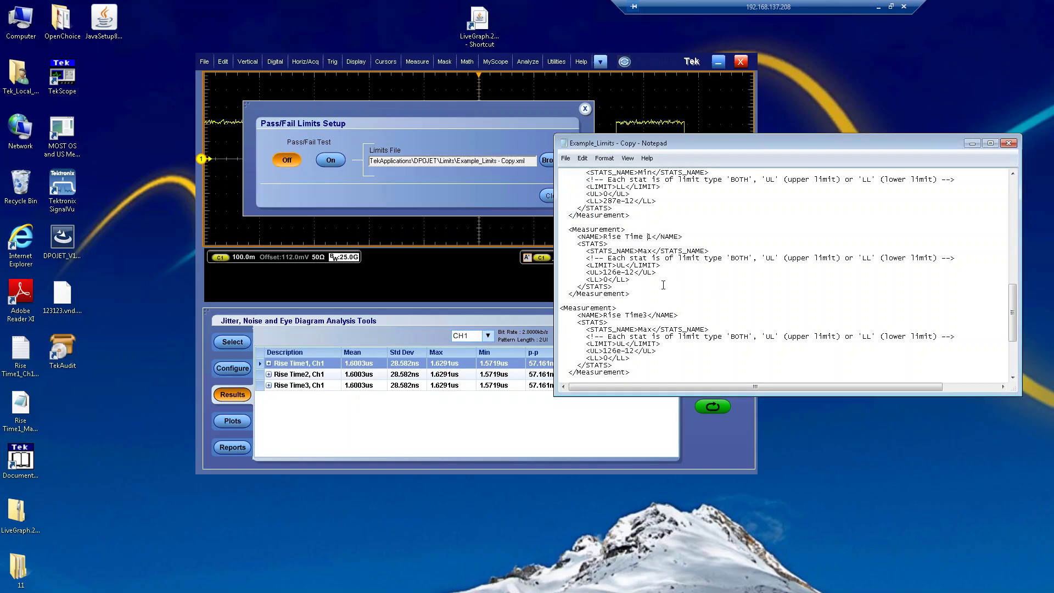
click(566, 159)
click(583, 198)
Step: Run the pass/fail test against the corrected limits file, switch it off, and close the limits setup
click(330, 160)
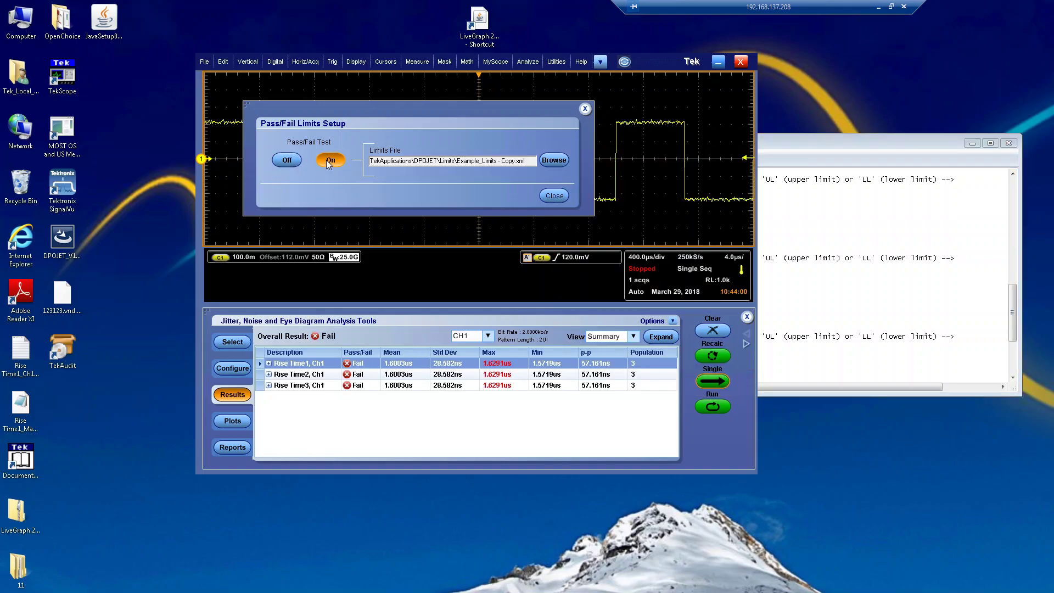
click(288, 164)
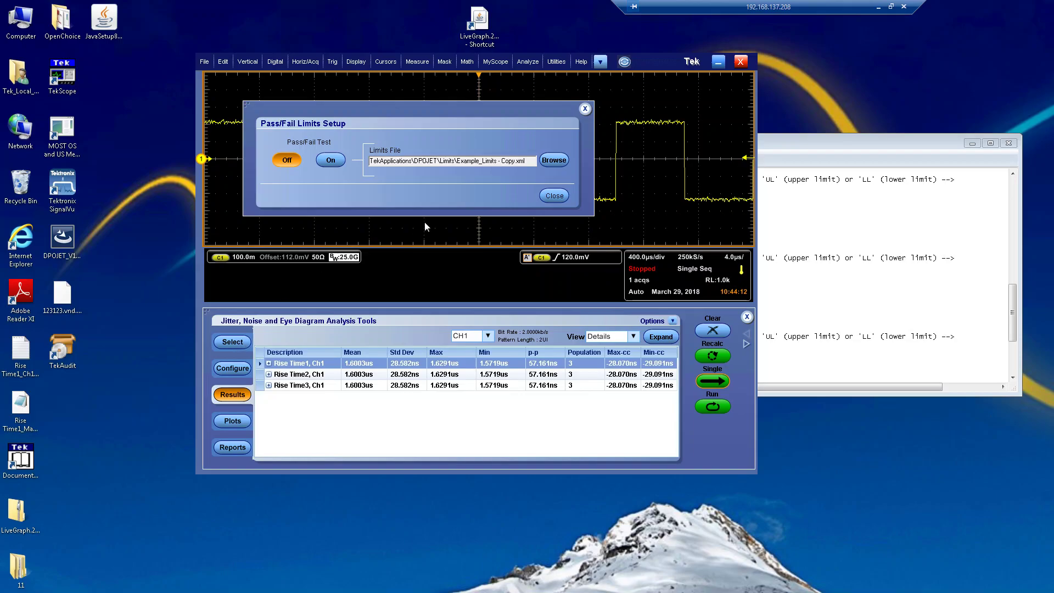
click(550, 197)
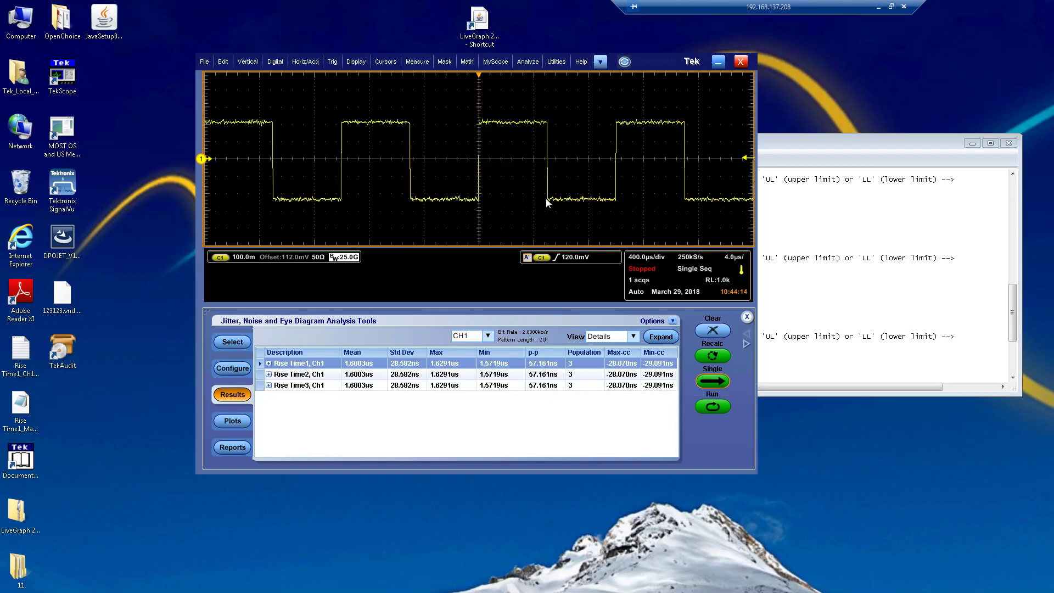
Step: Add four Period measurements on Ch1 and run a single acquisition
click(230, 341)
click(274, 345)
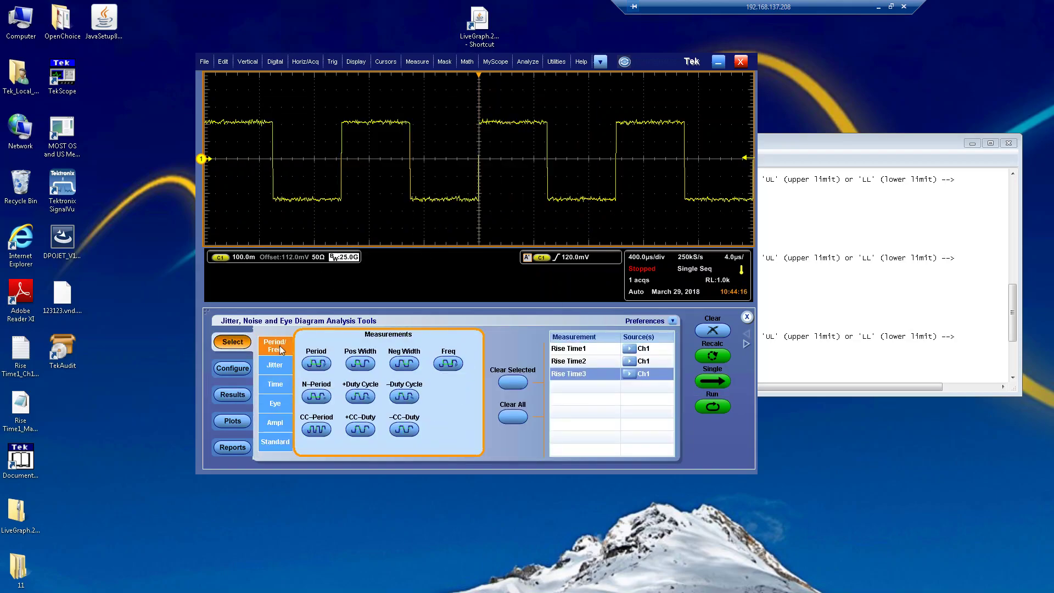
double_click(317, 363)
click(317, 363)
click(316, 363)
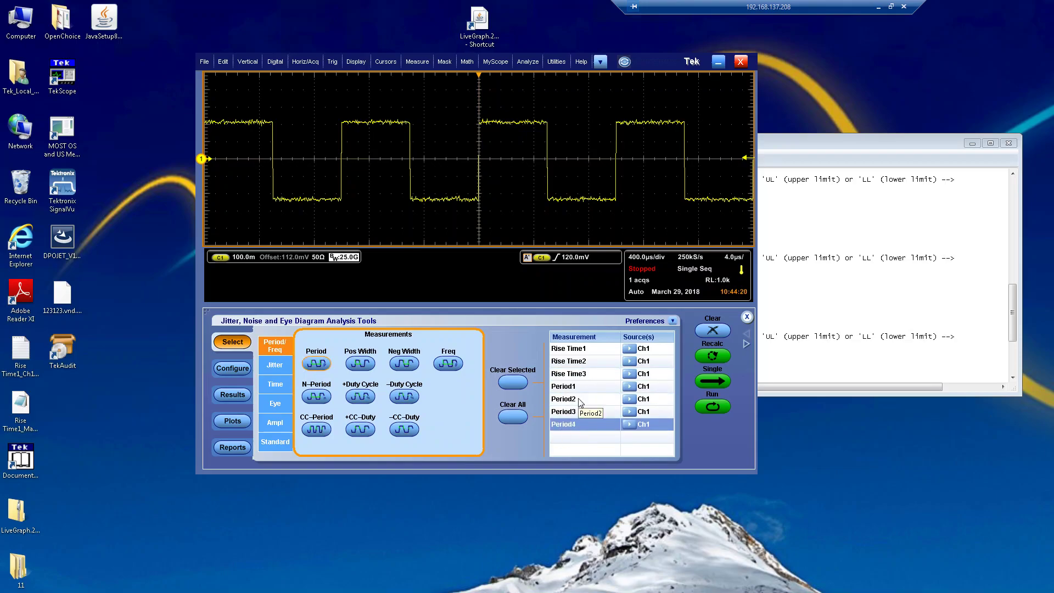
click(711, 381)
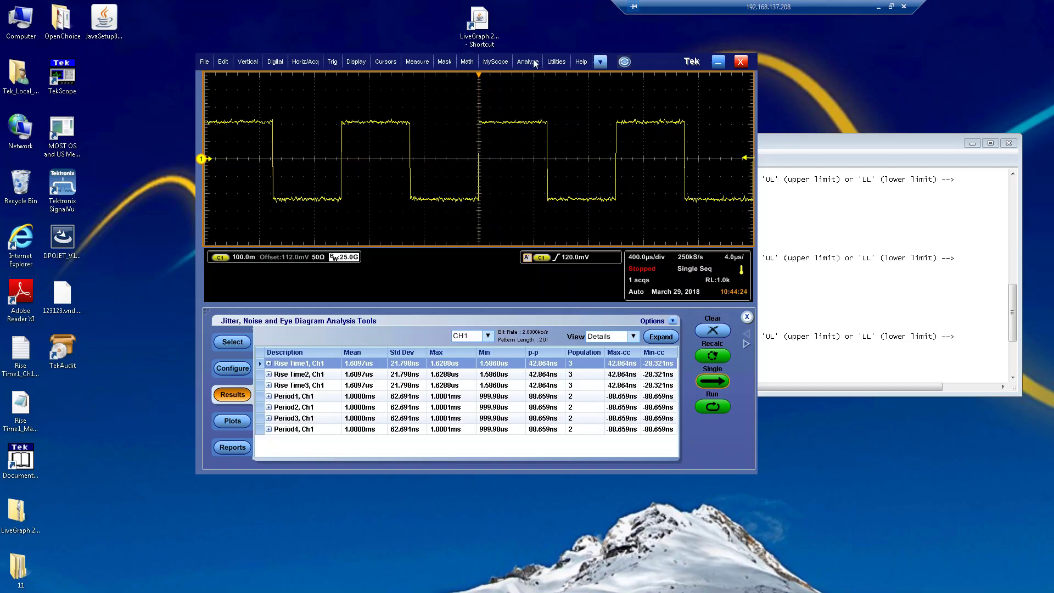
Step: Locate the Period block in the Notepad limits file, and turn the pass/fail test on in the TekScope DPOJET limits setup
click(901, 242)
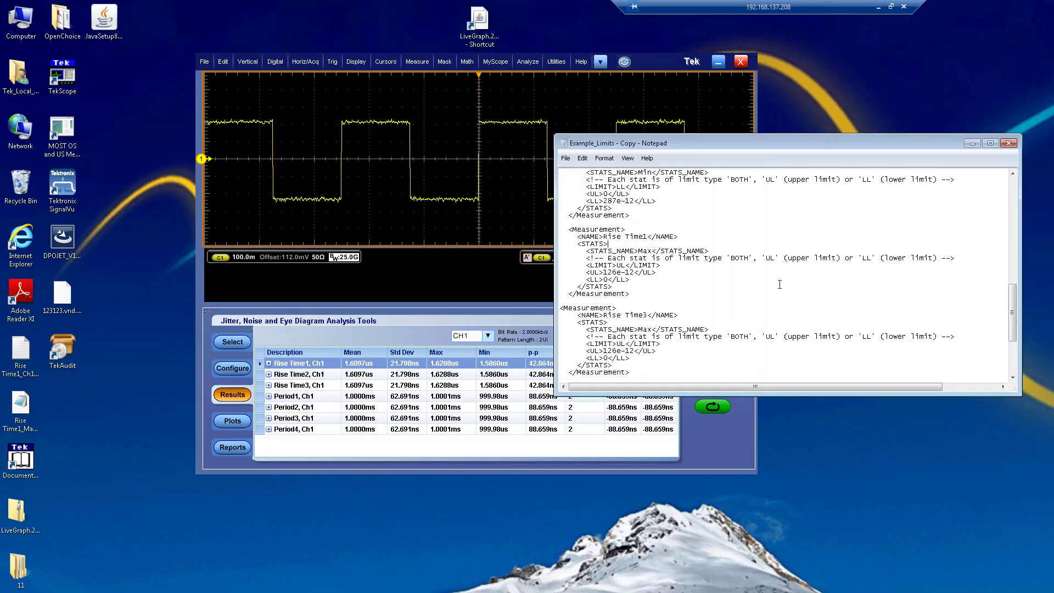
scroll(774, 275, up, 1)
scroll(741, 234, up, 1)
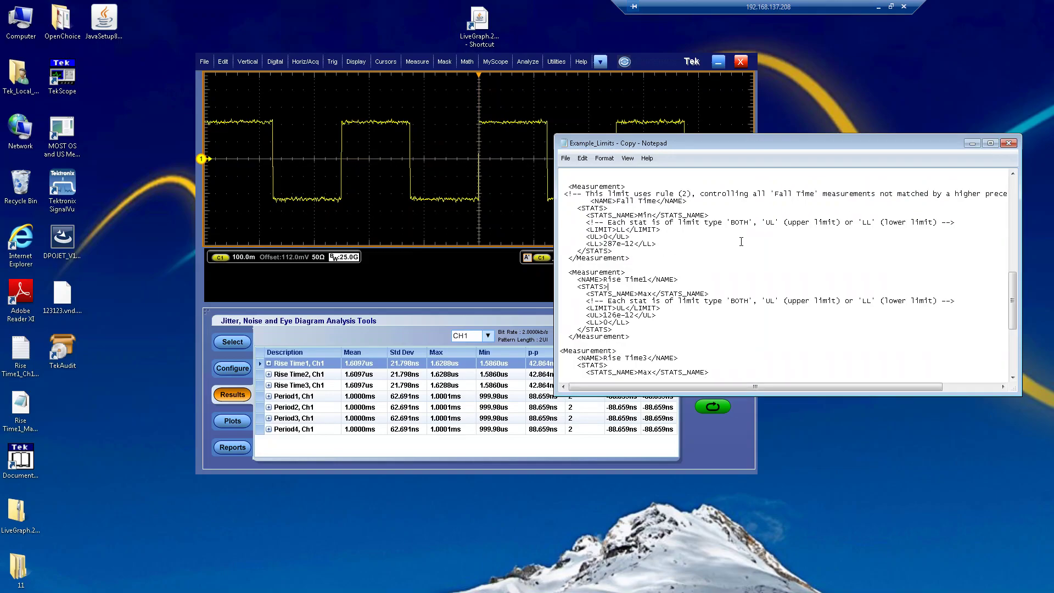
scroll(741, 242, up, 1)
scroll(741, 241, up, 3)
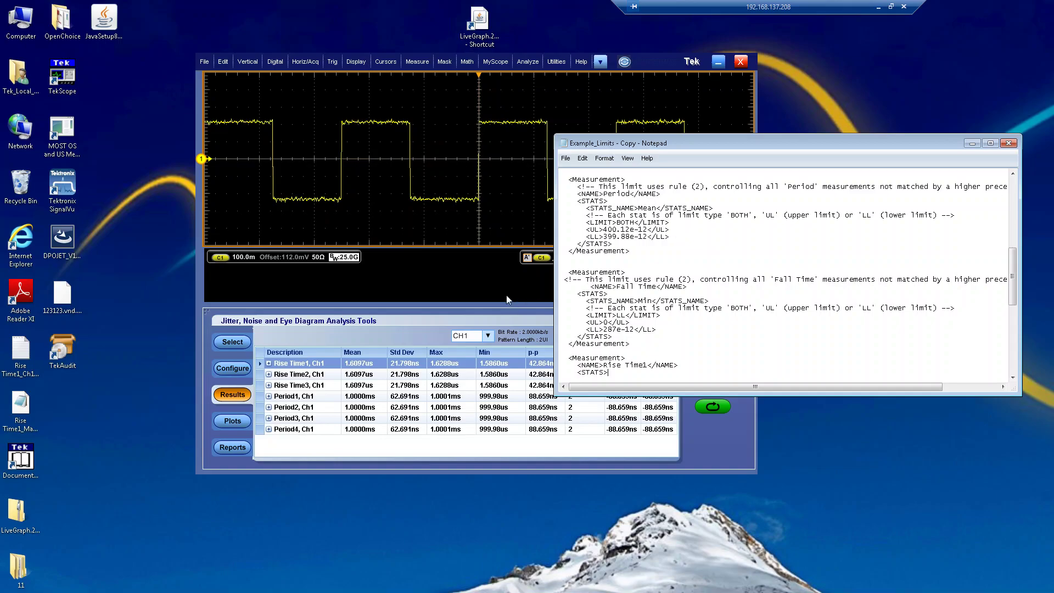
click(505, 172)
click(528, 61)
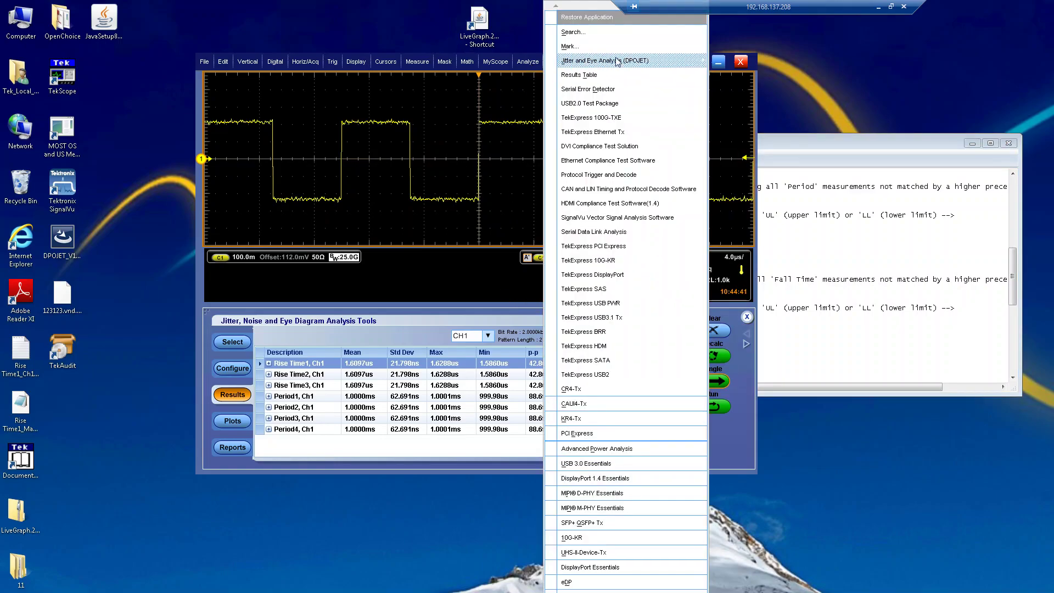
mouse_move(659, 61)
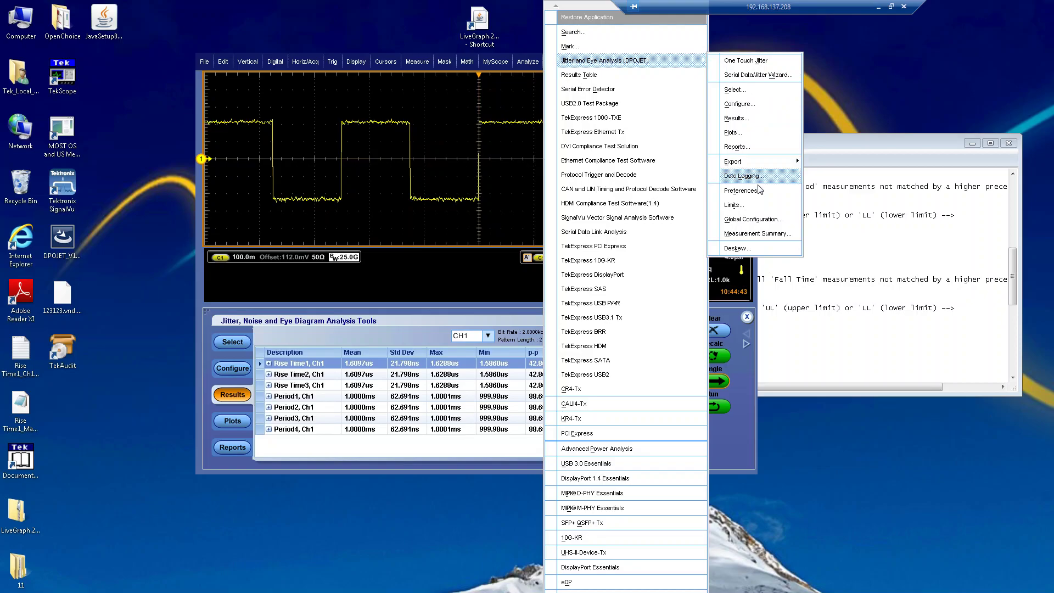
click(760, 205)
click(442, 337)
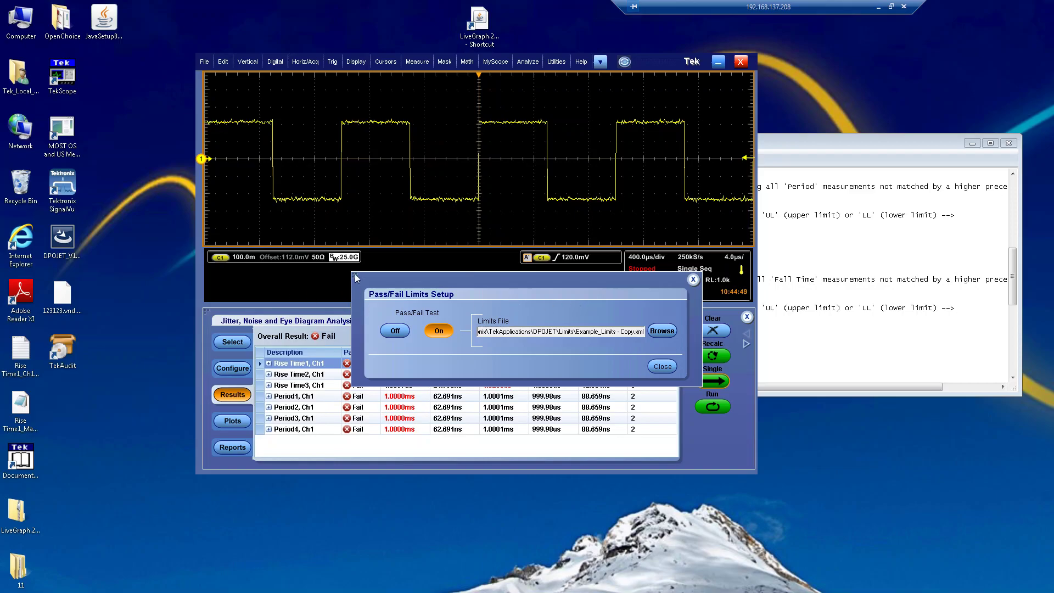
drag(355, 276, 299, 148)
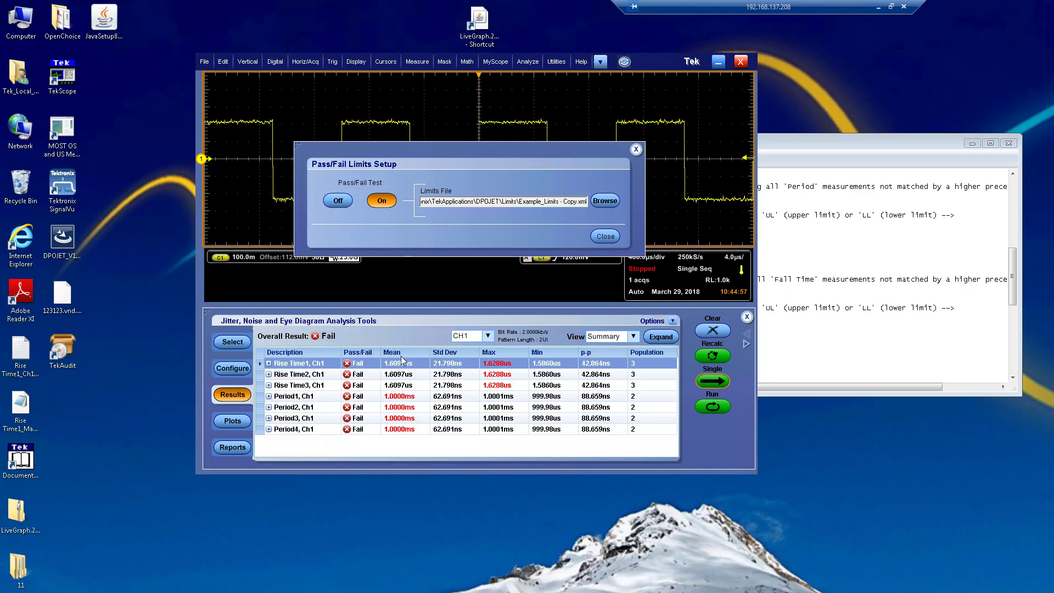
Step: In Notepad, change the Period block's NAME value to "Perio d" and save the limits file
click(789, 252)
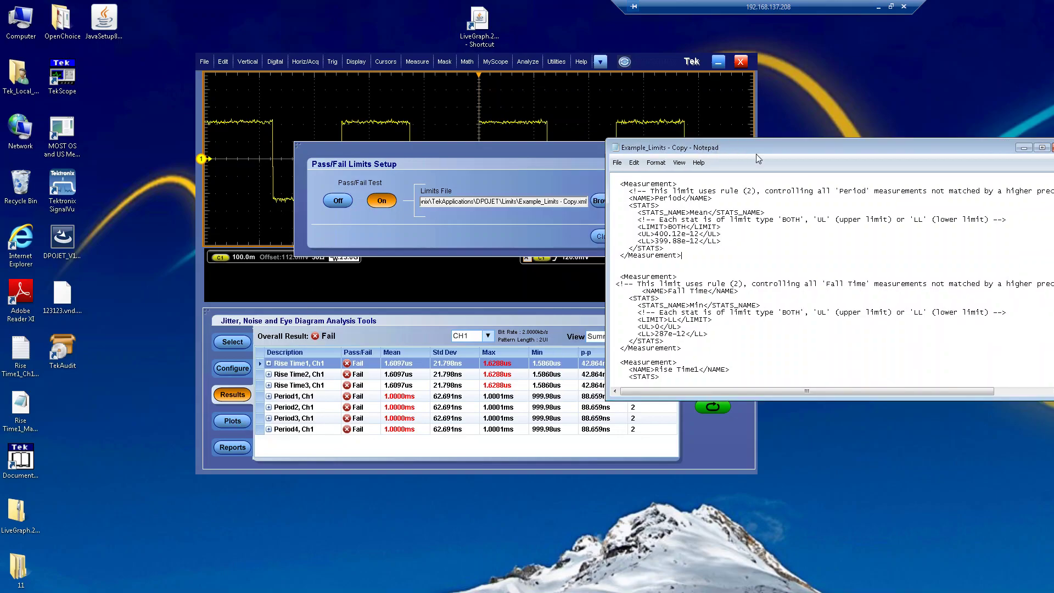
drag(774, 143, 806, 141)
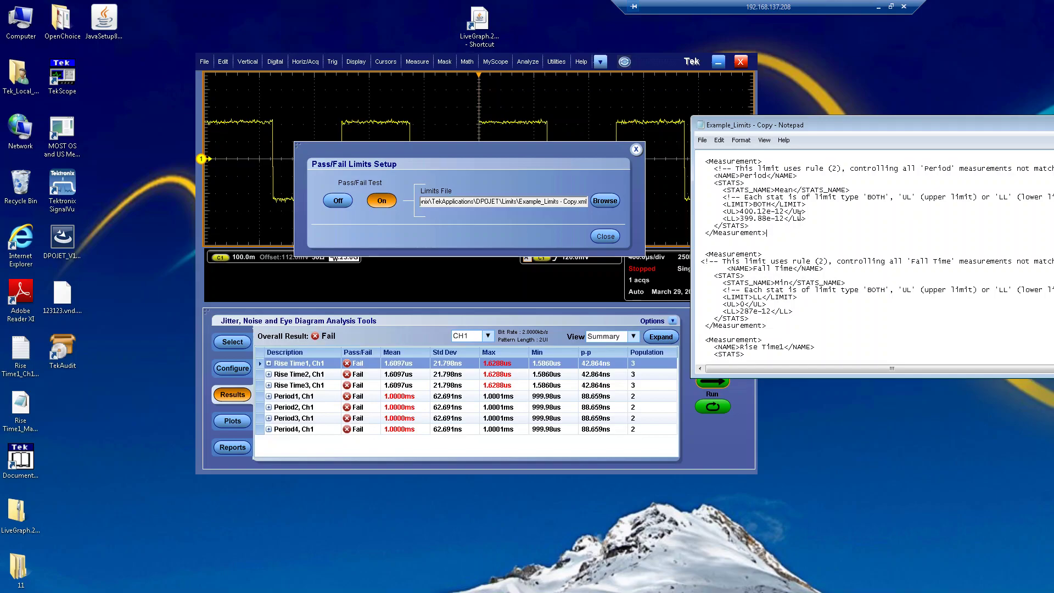
click(764, 177)
key(BackSpace)
key(BackSpace)
key(BackSpace)
key(BackSpace)
key(BackSpace)
click(703, 142)
click(730, 182)
Step: Rerun the pass/fail test in TekScope with the altered Period name and switch it off again
click(338, 200)
click(382, 200)
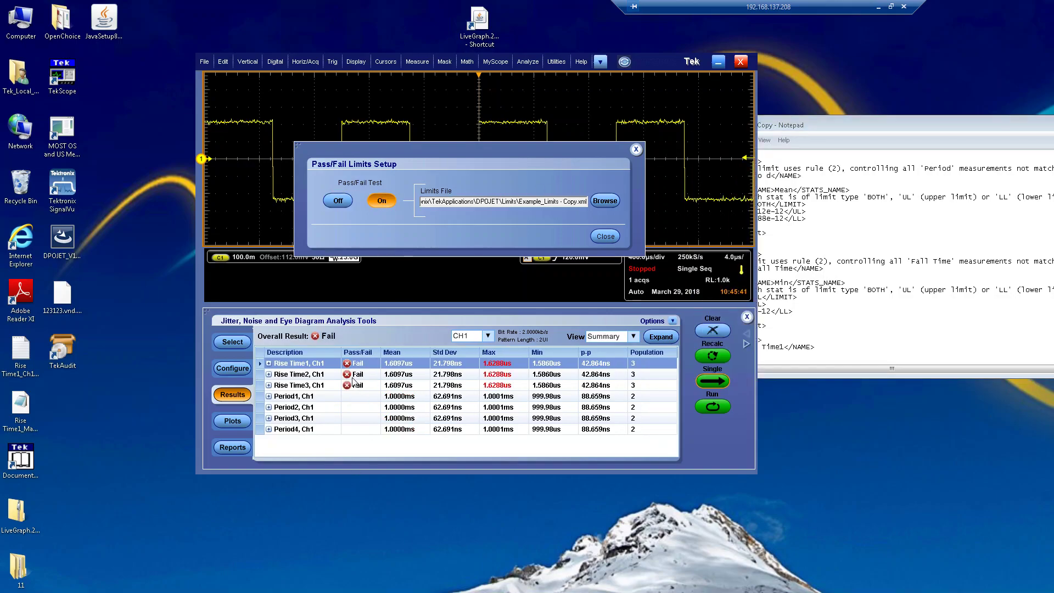
click(340, 202)
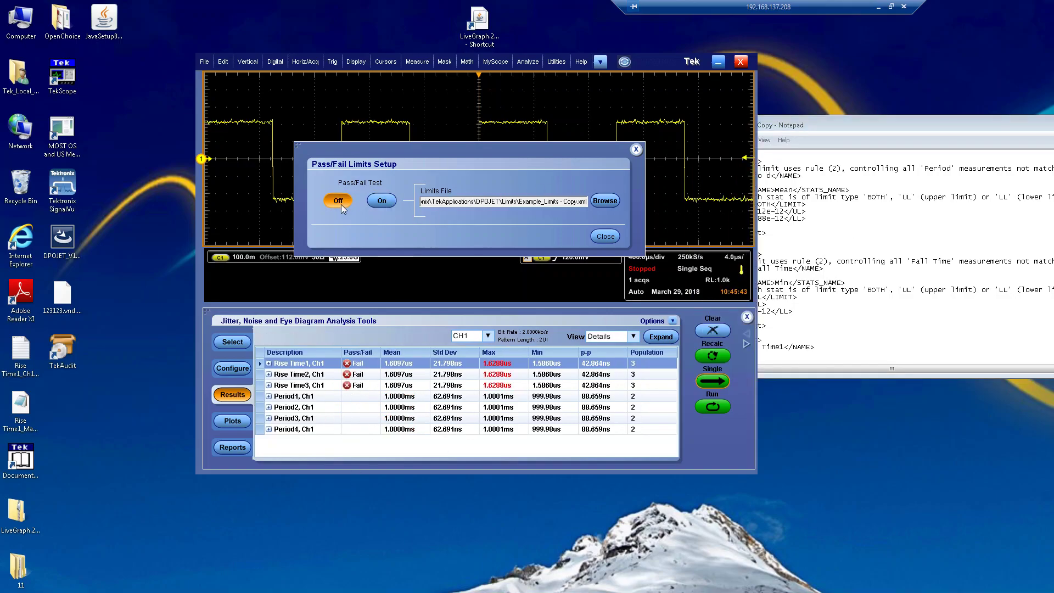
Step: Restore the Period block's NAME value to "Period" in Notepad and save the limits file
click(800, 197)
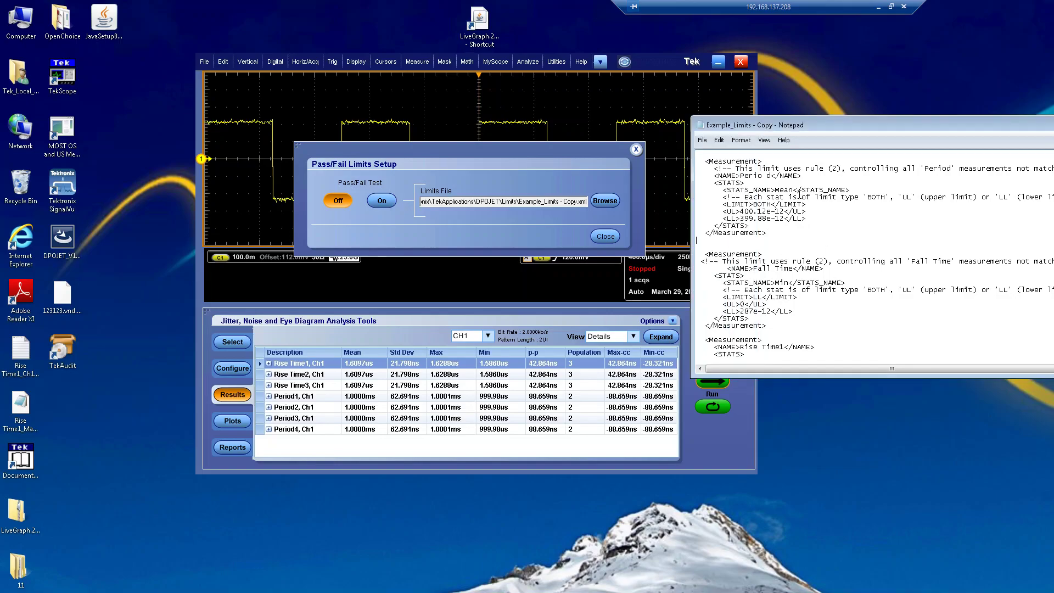
key(BackSpace)
click(702, 140)
click(721, 183)
Step: Turn the pass/fail test on in TekScope and close the limits setup
click(381, 201)
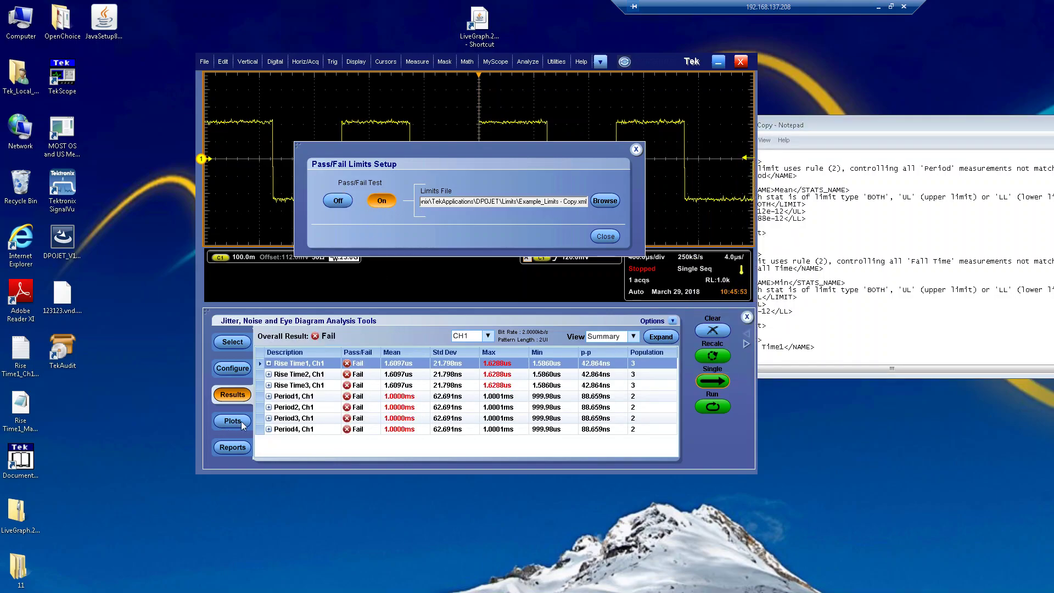
click(614, 237)
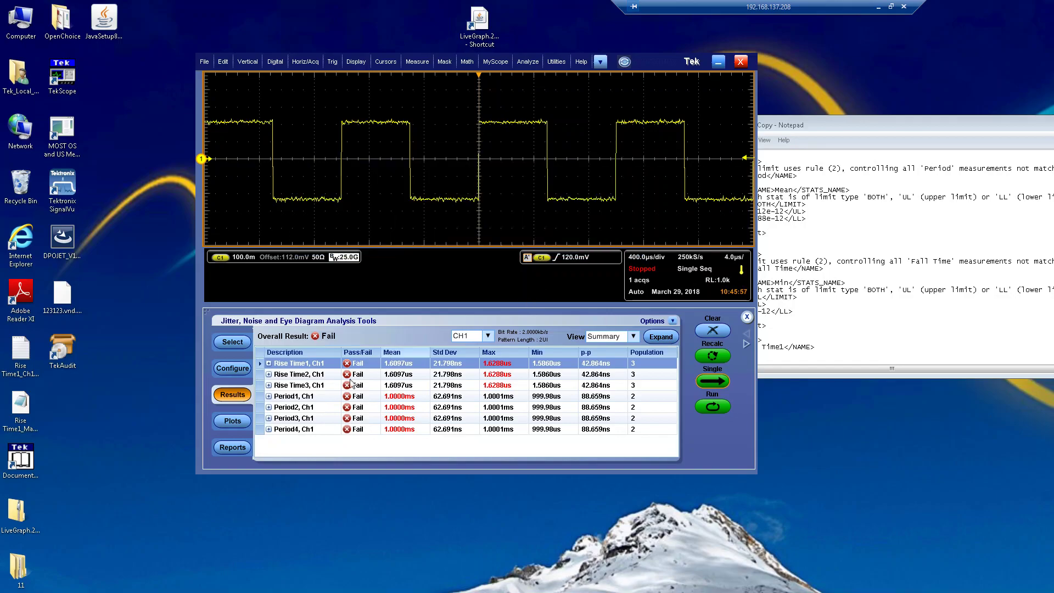
Step: Save a DPOJET measurement report with the pass/fail summary, detailed results and setup configuration included
click(232, 421)
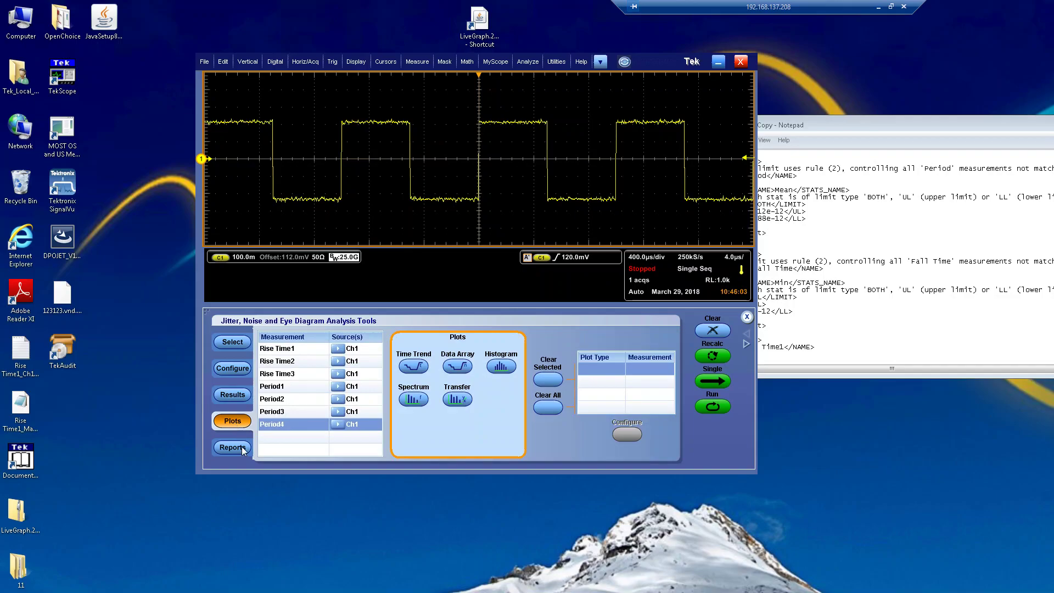
click(233, 447)
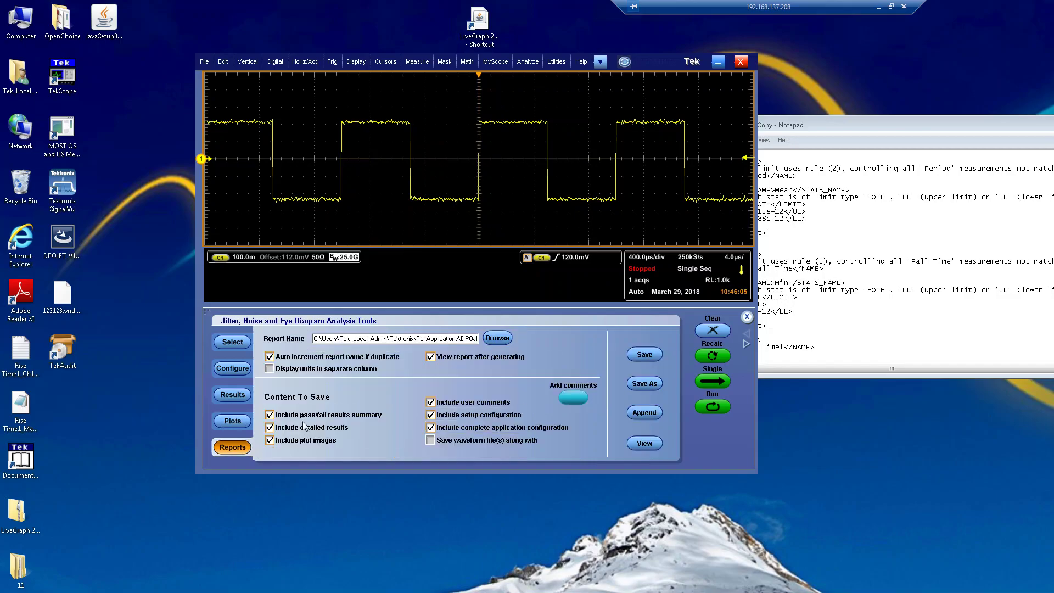
click(644, 354)
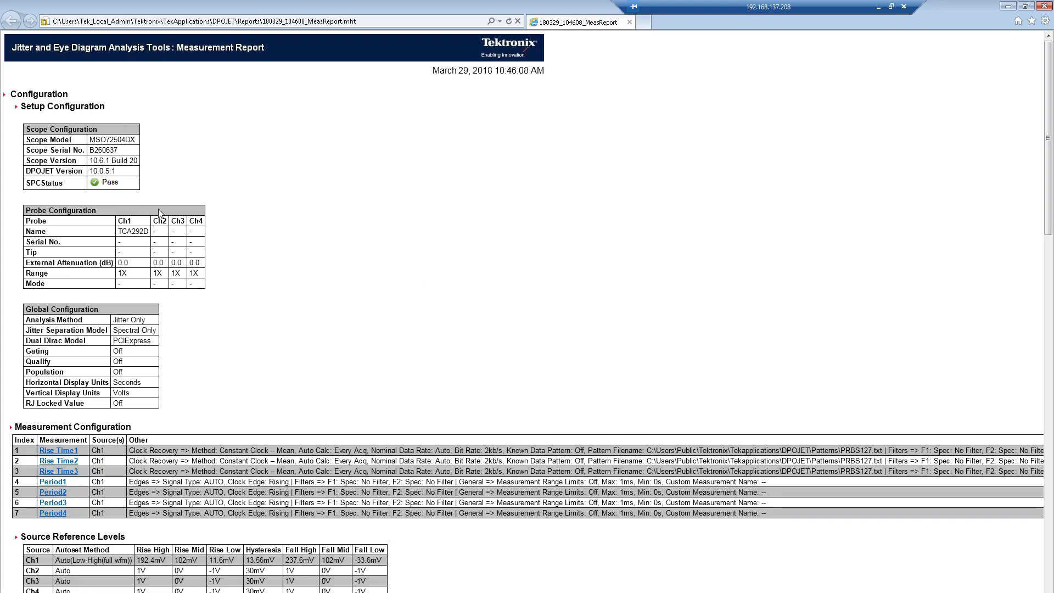
Step: Review the configuration and measurement results in the generated report and close it
scroll(233, 228, down, 2)
scroll(198, 242, down, 2)
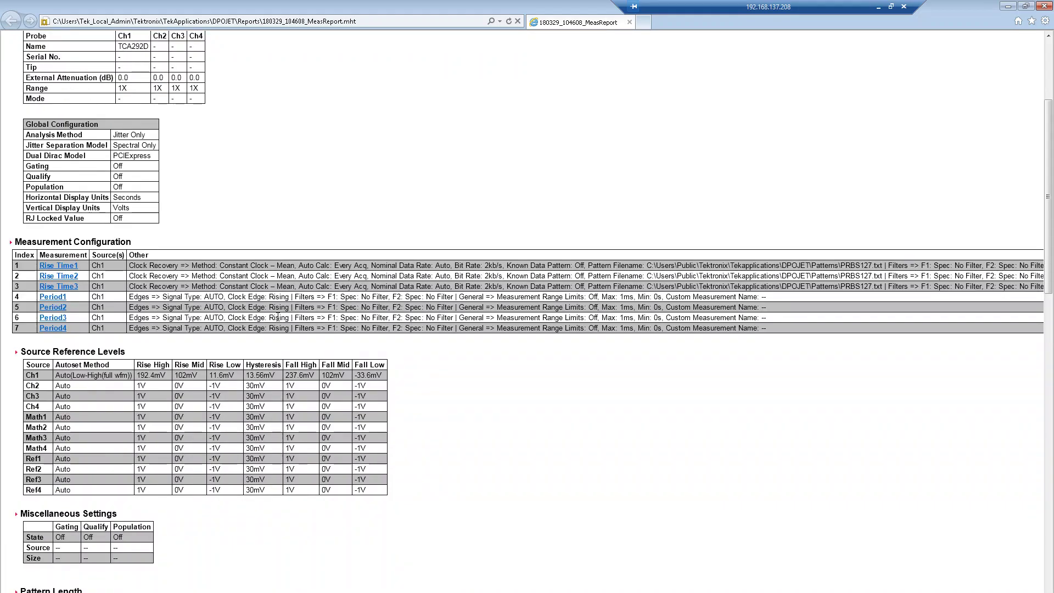
scroll(312, 318, down, 3)
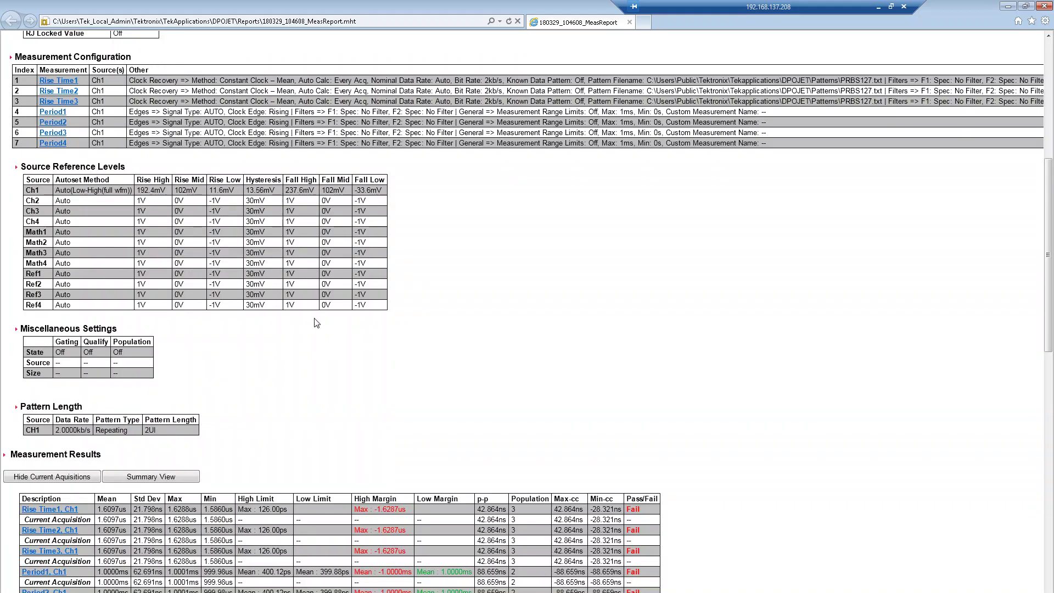
scroll(399, 407, down, 3)
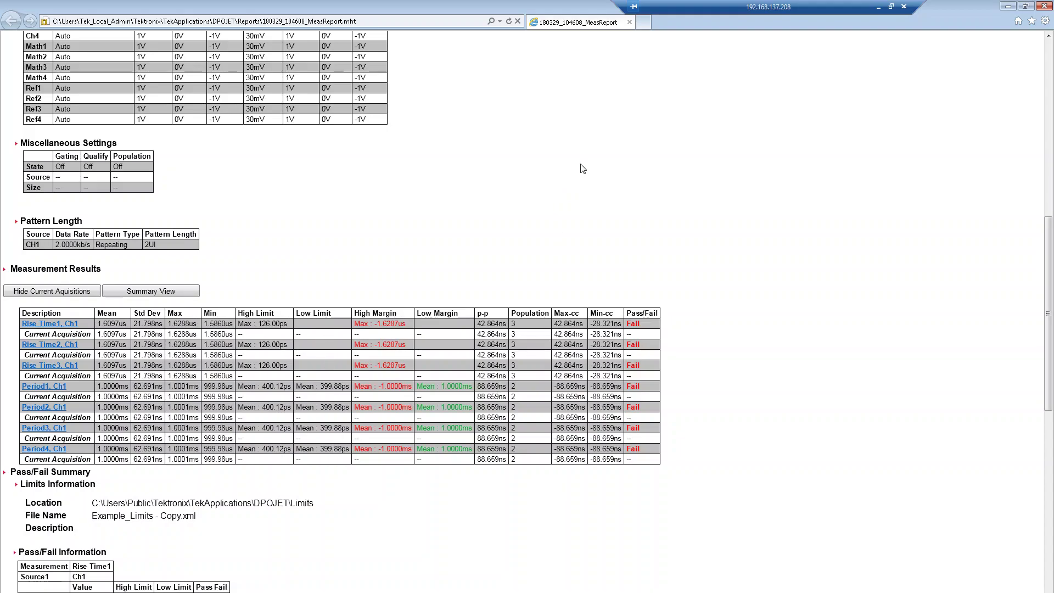
click(1042, 7)
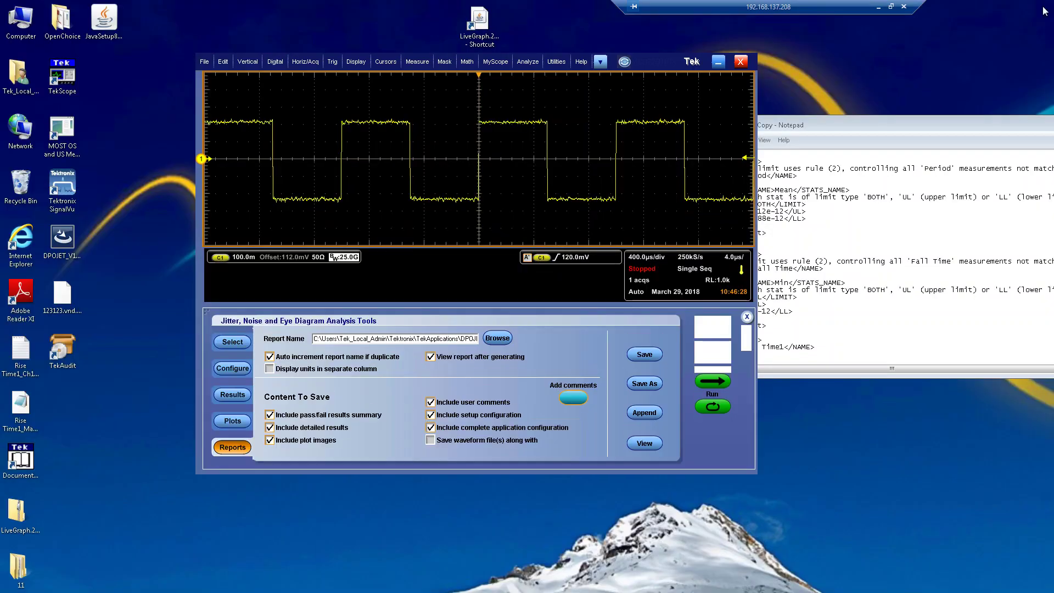
Step: Switch to Notepad, review the Period, Fall Time and Rise Time1 limit blocks, and close the limits file
click(901, 124)
drag(898, 125, 689, 118)
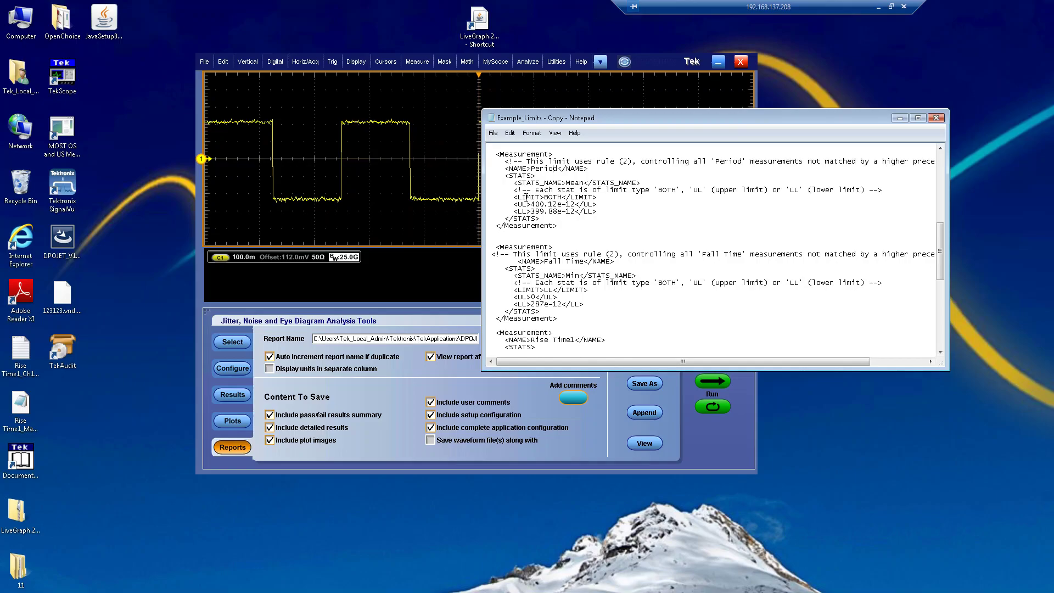
scroll(604, 234, down, 2)
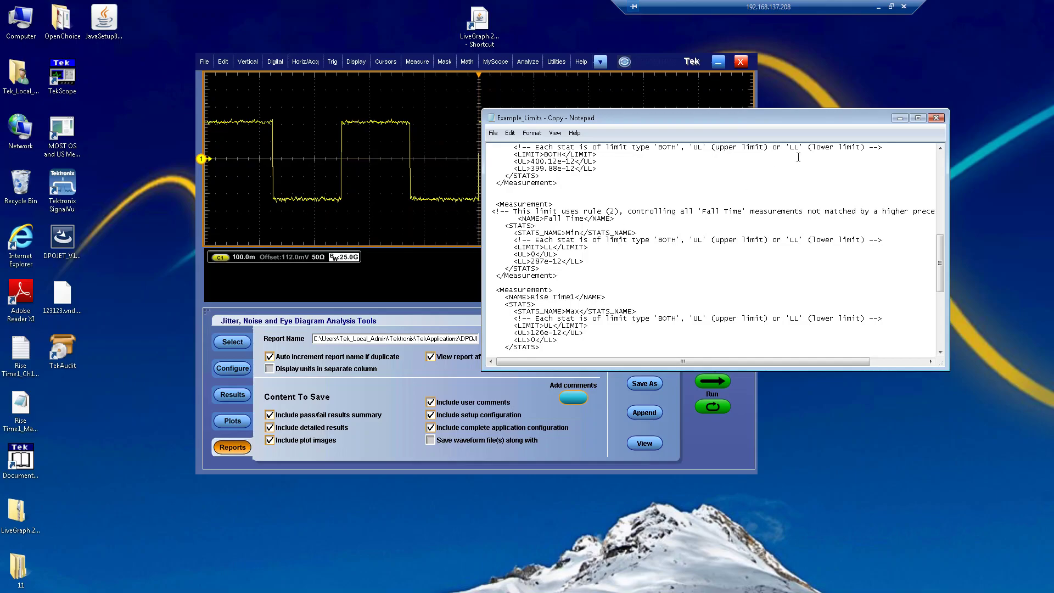
click(934, 118)
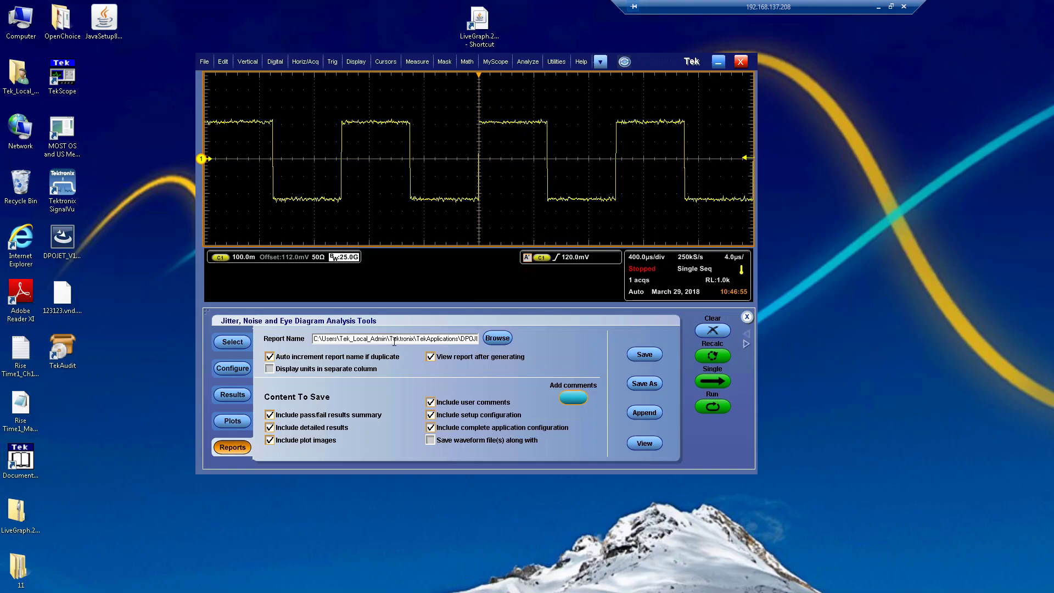
Step: Clear all rise time and period measurements from the DPOJET measurement list
click(229, 341)
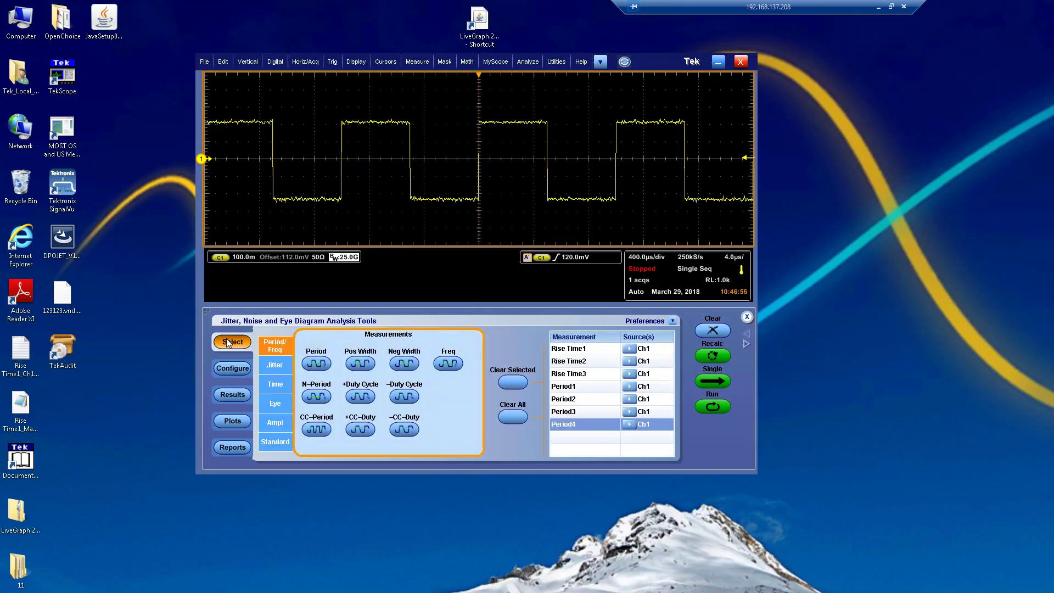
click(521, 382)
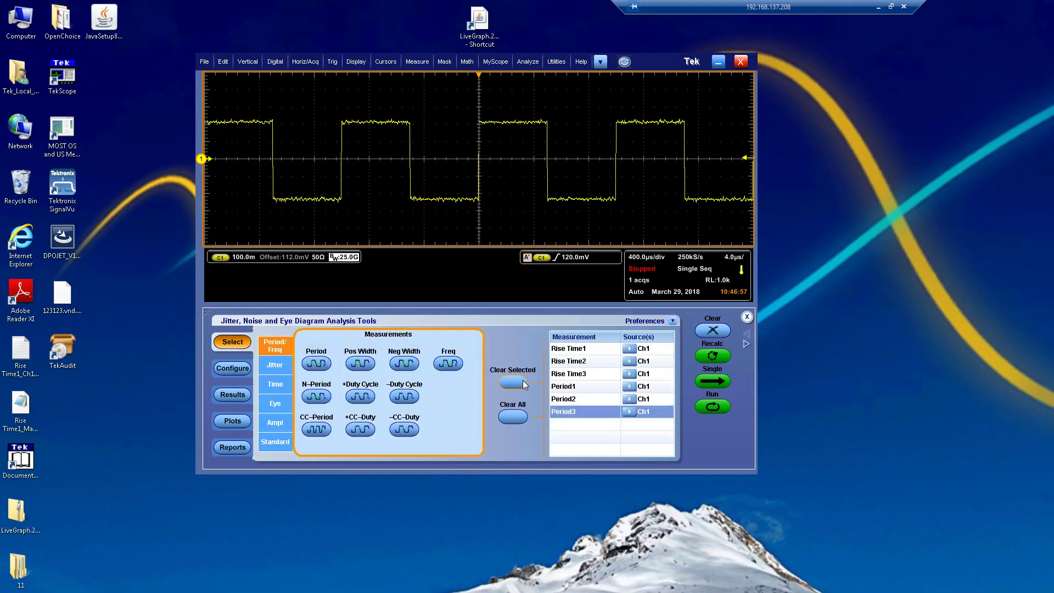
click(515, 416)
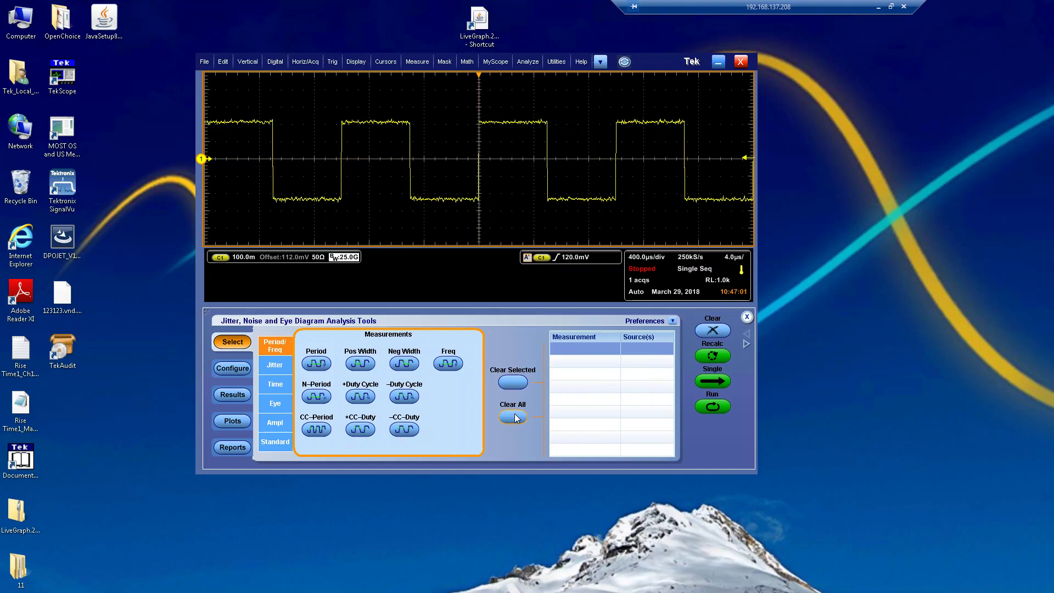
Step: Add a Rise Time measurement on Ch1 and run a single acquisition
click(280, 386)
click(326, 370)
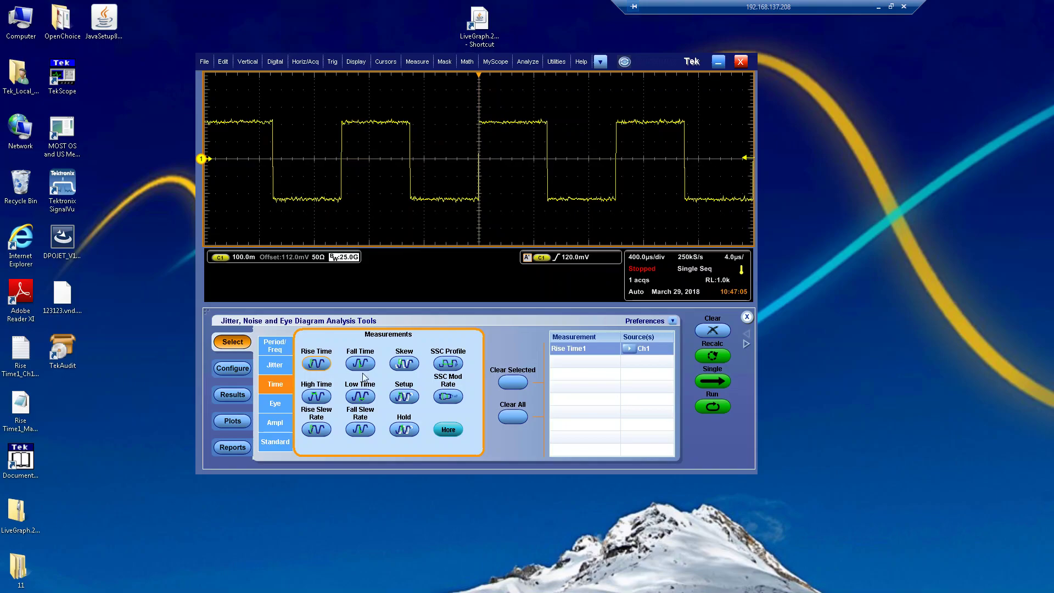
click(713, 380)
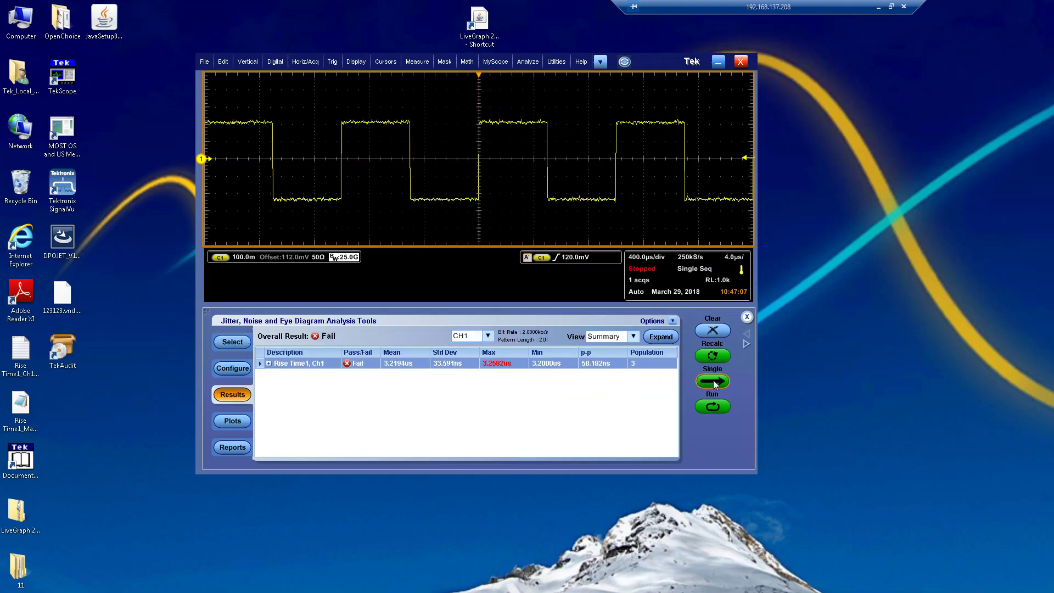
Step: Turn pass/fail limit testing off for DPOJET and repeat the single acquisition for the rise time measurement
click(556, 61)
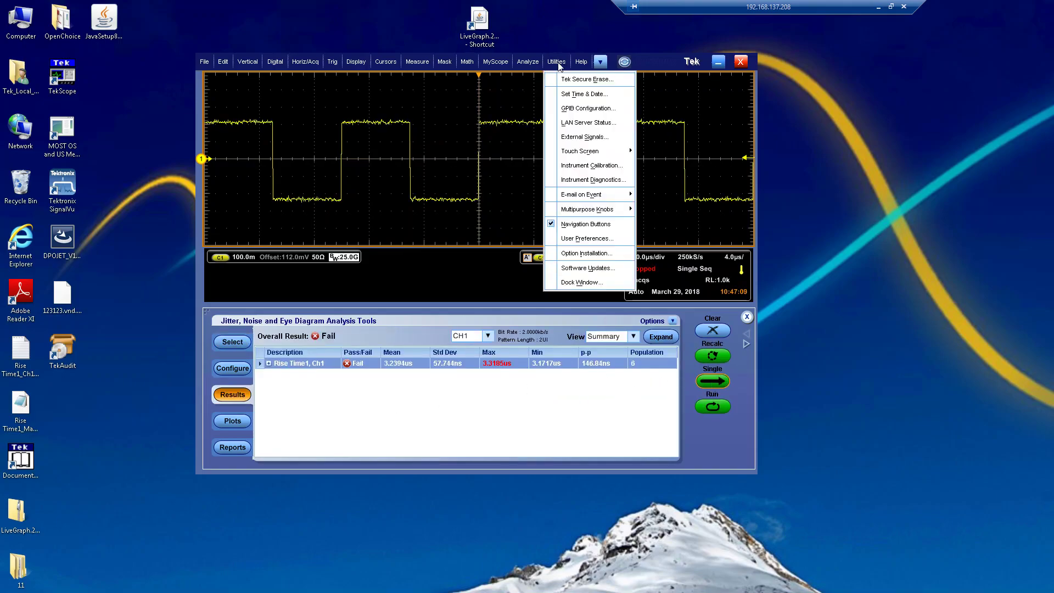
mouse_move(527, 62)
mouse_move(574, 60)
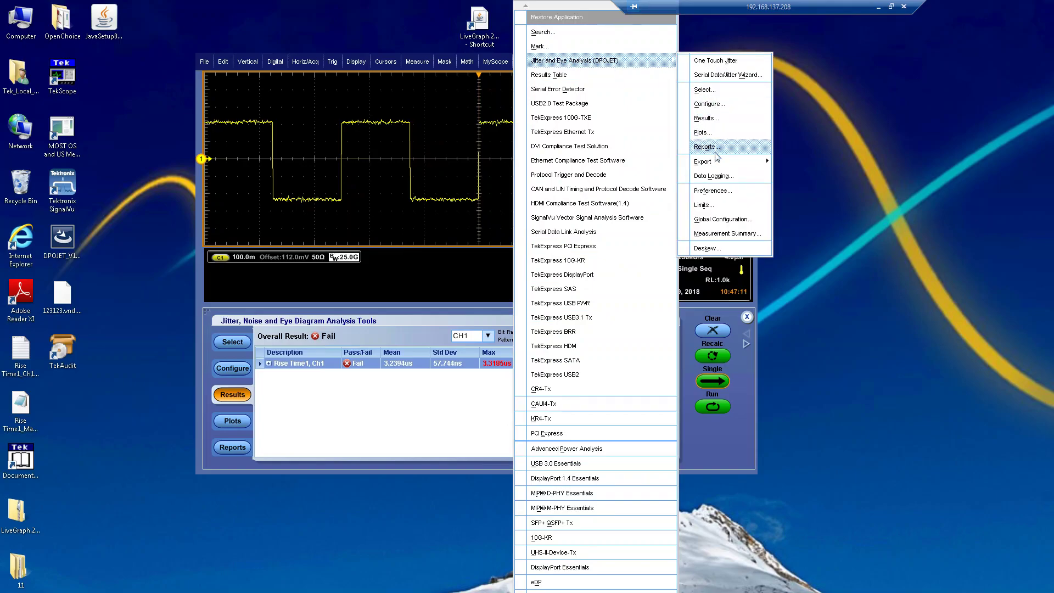
click(720, 203)
click(395, 331)
click(663, 366)
click(711, 383)
click(710, 385)
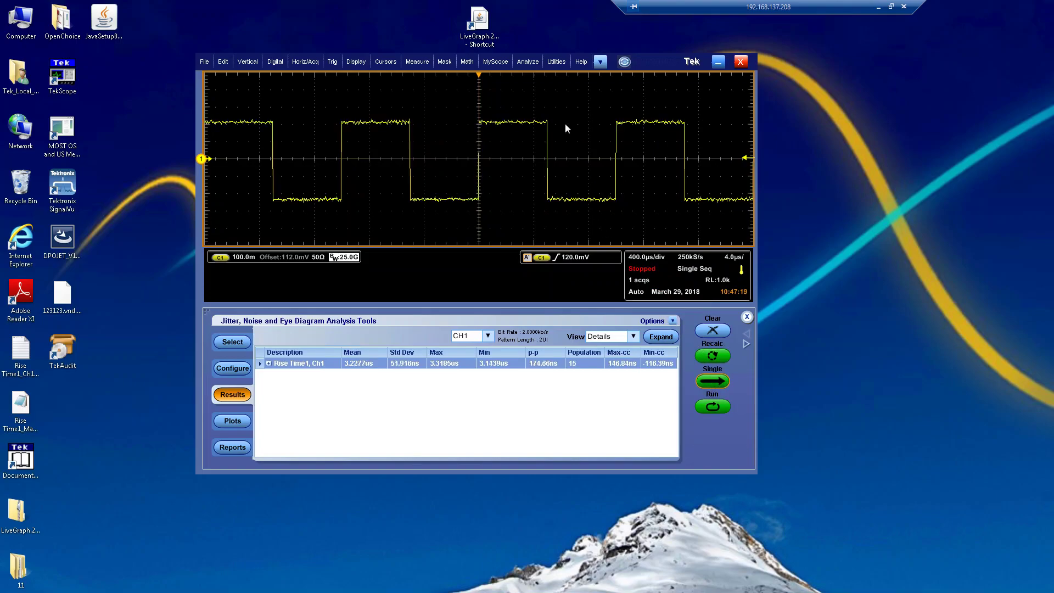
Step: In the DPOJET data logging setup, set the measurement log folder to the Desktop
click(524, 61)
mouse_move(632, 63)
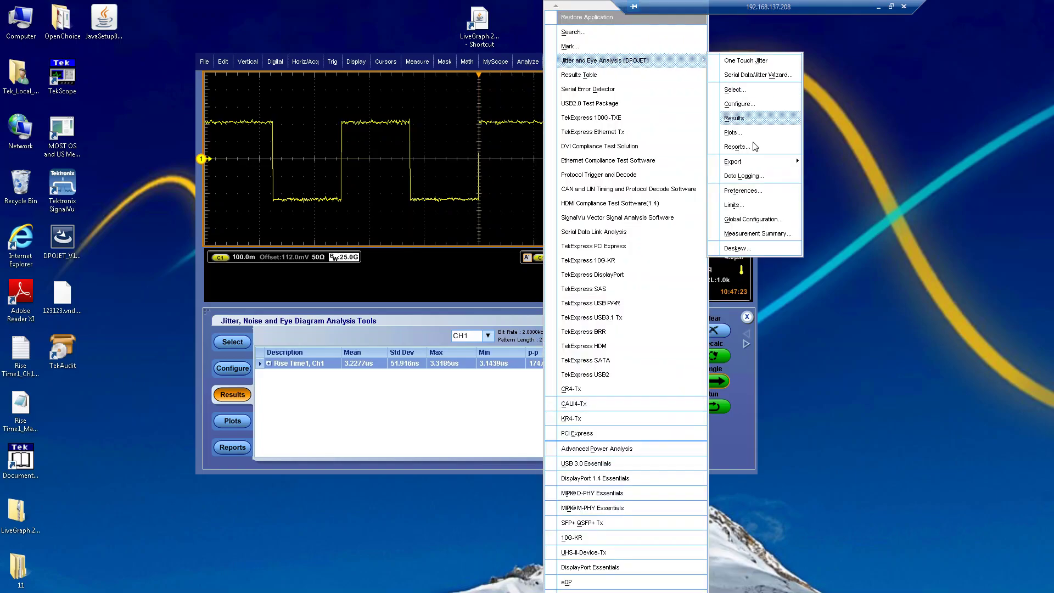
click(762, 177)
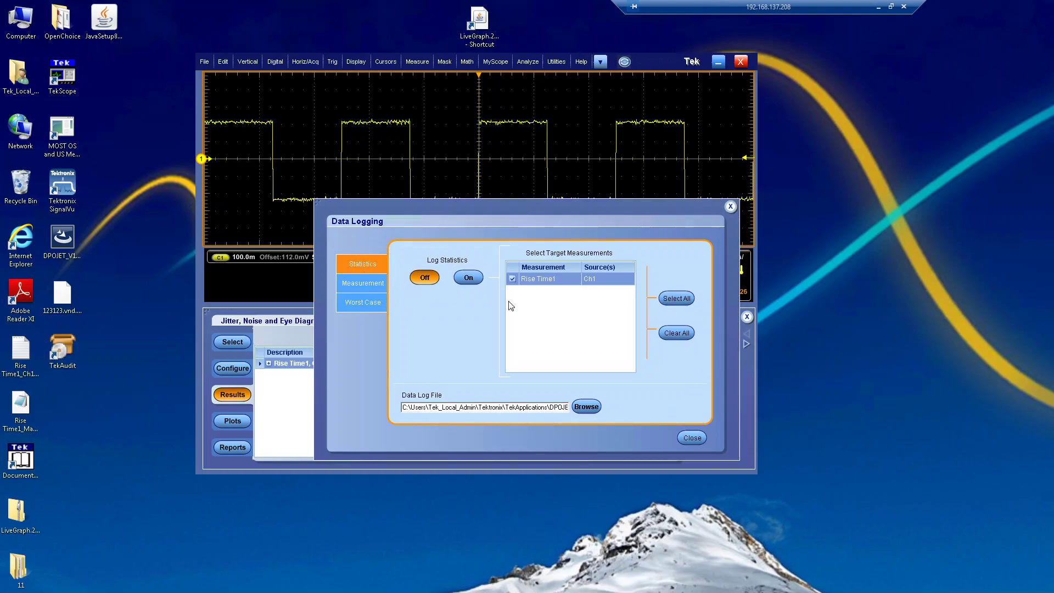
click(357, 285)
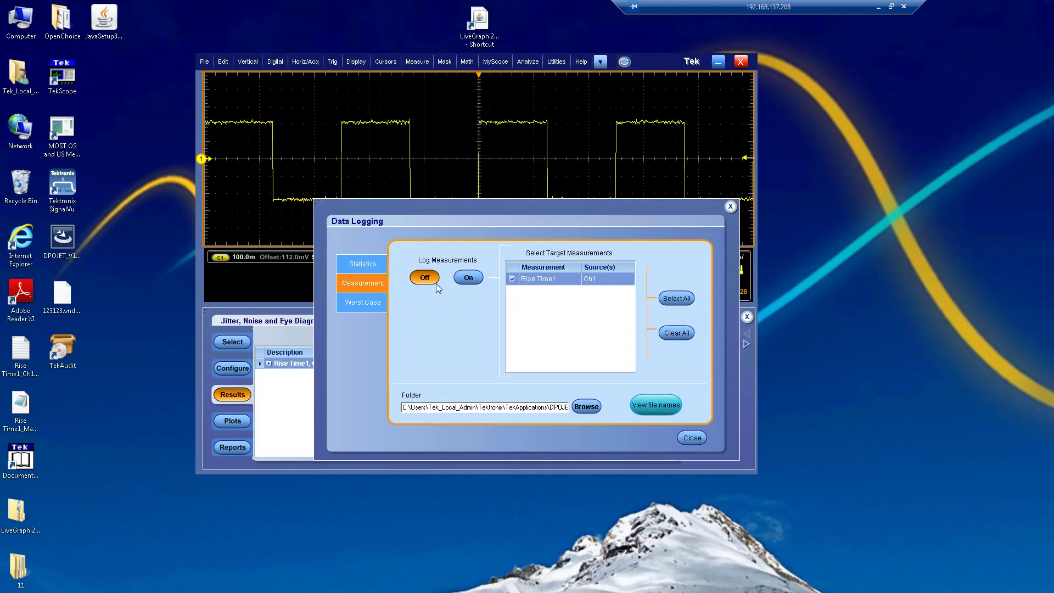
click(582, 406)
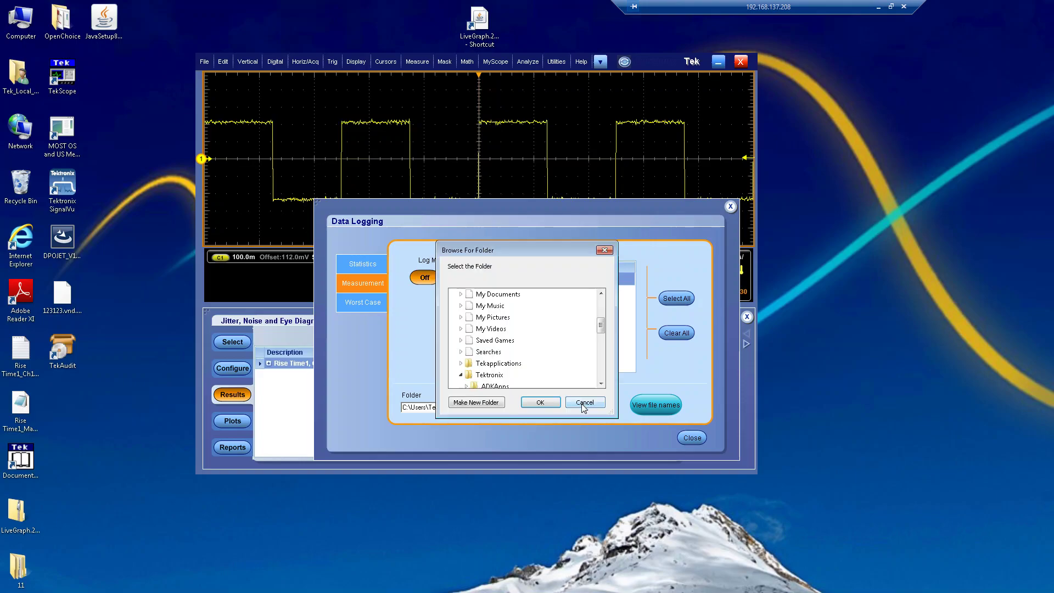
scroll(602, 337, up, 3)
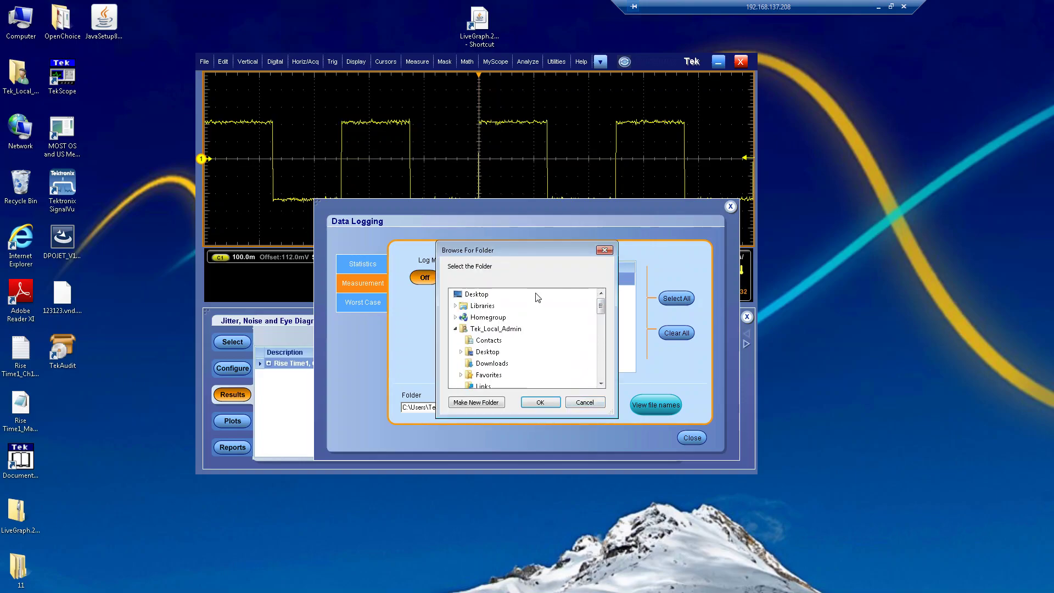
click(550, 403)
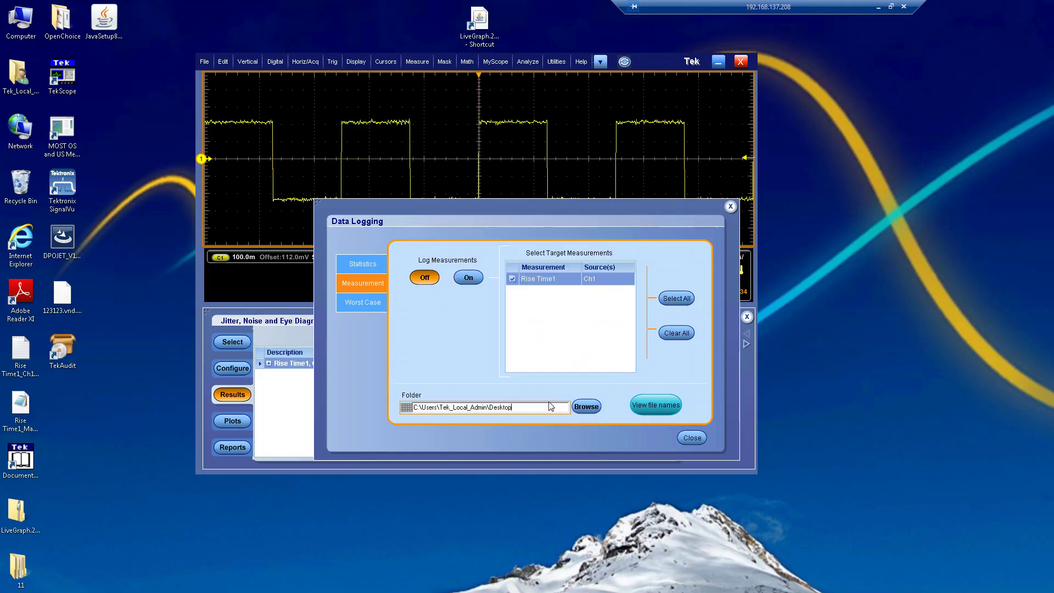
Step: Check the log file name, turn on measurement logging for Rise Time1, and log a single acquisition
click(649, 411)
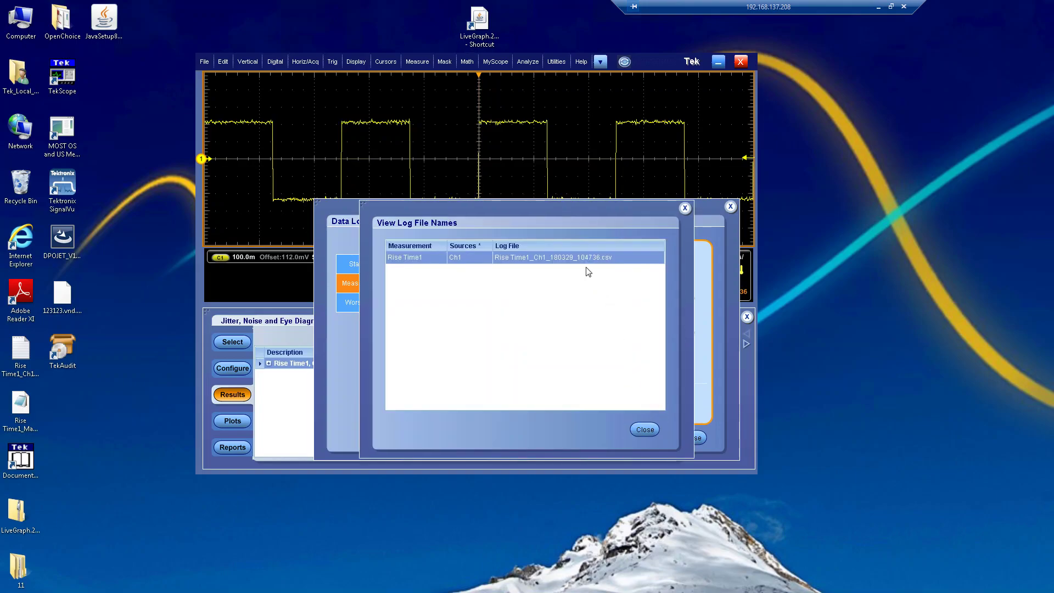
click(645, 430)
click(468, 277)
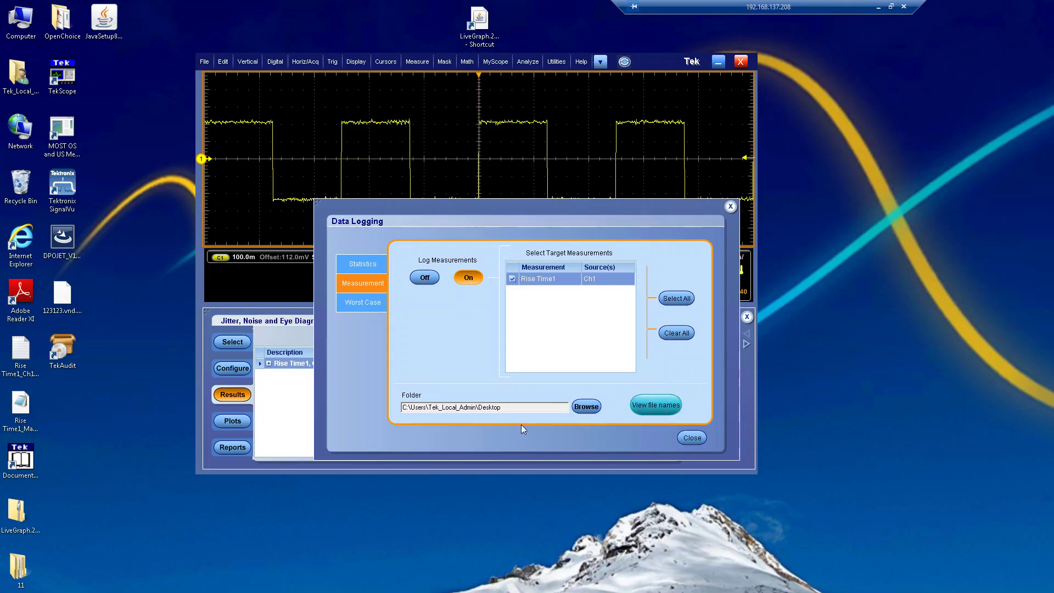
click(690, 438)
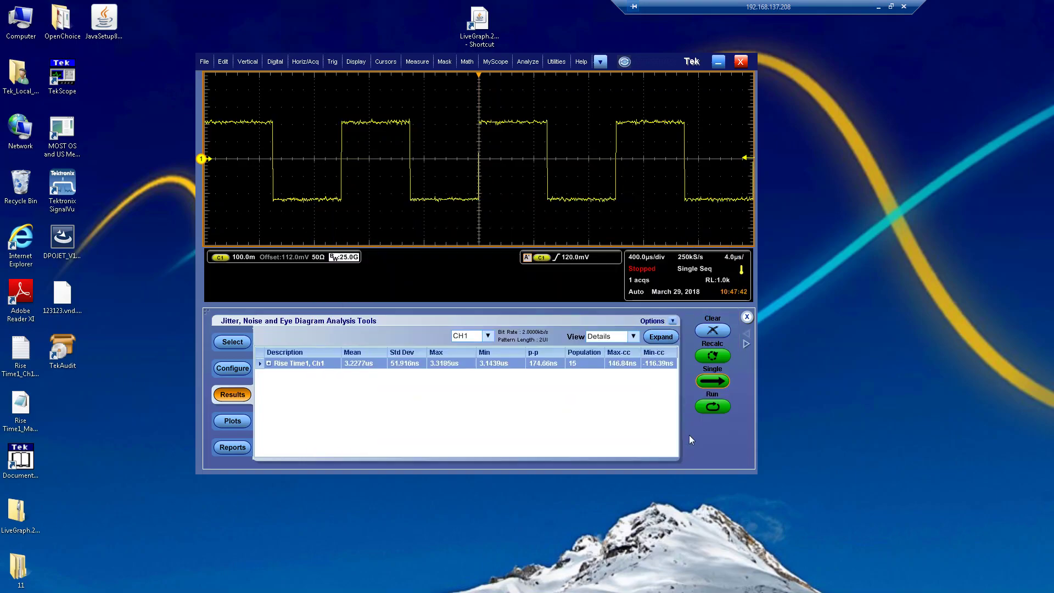
click(714, 381)
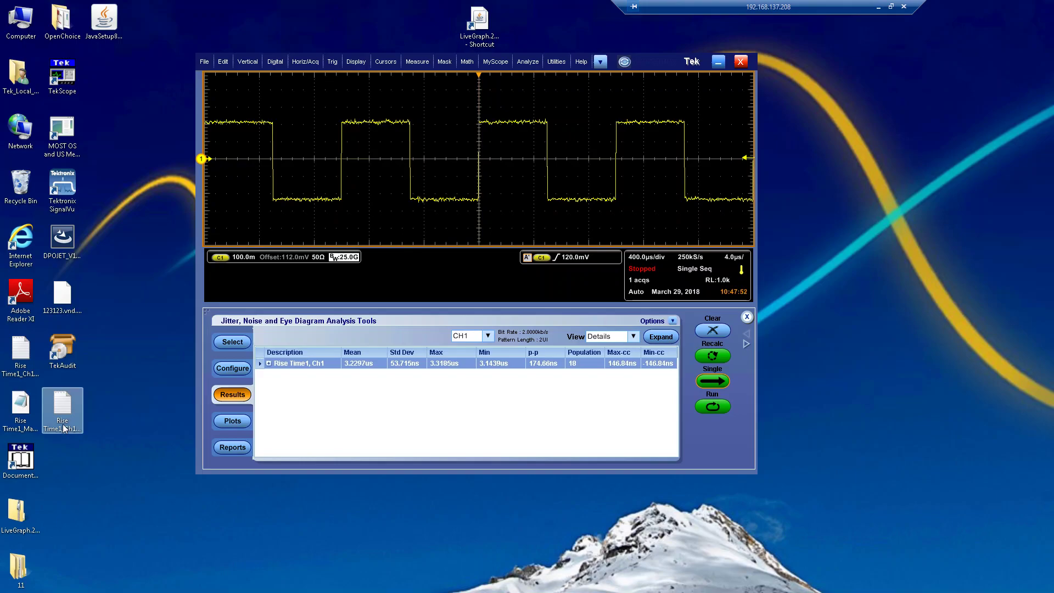
Step: Open the new Rise Time1 log file from the desktop, replace its header lines with "index, time, mean, max. min", and save it
double_click(62, 414)
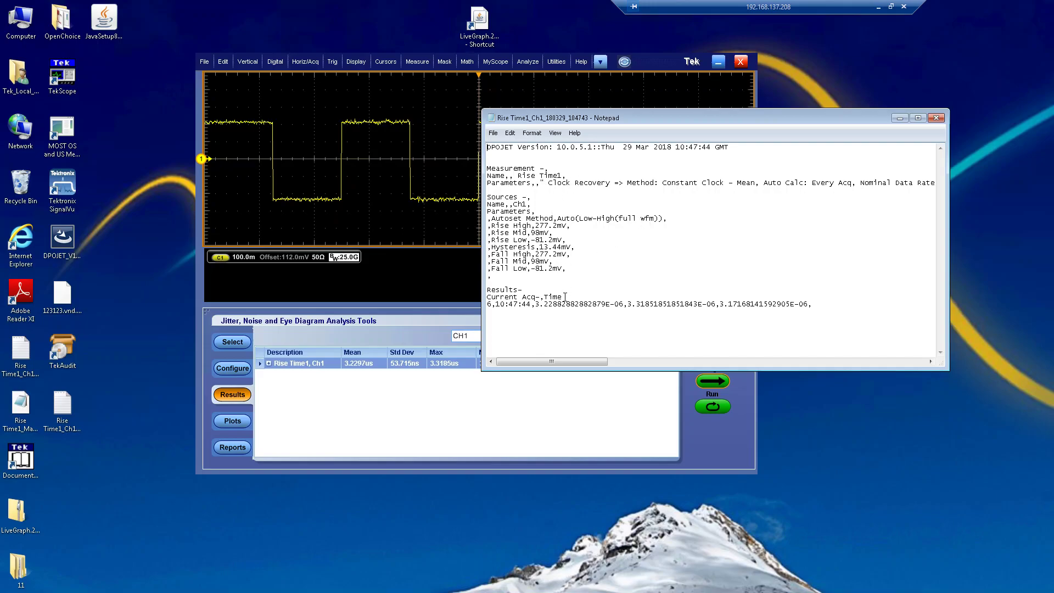
drag(562, 297, 493, 136)
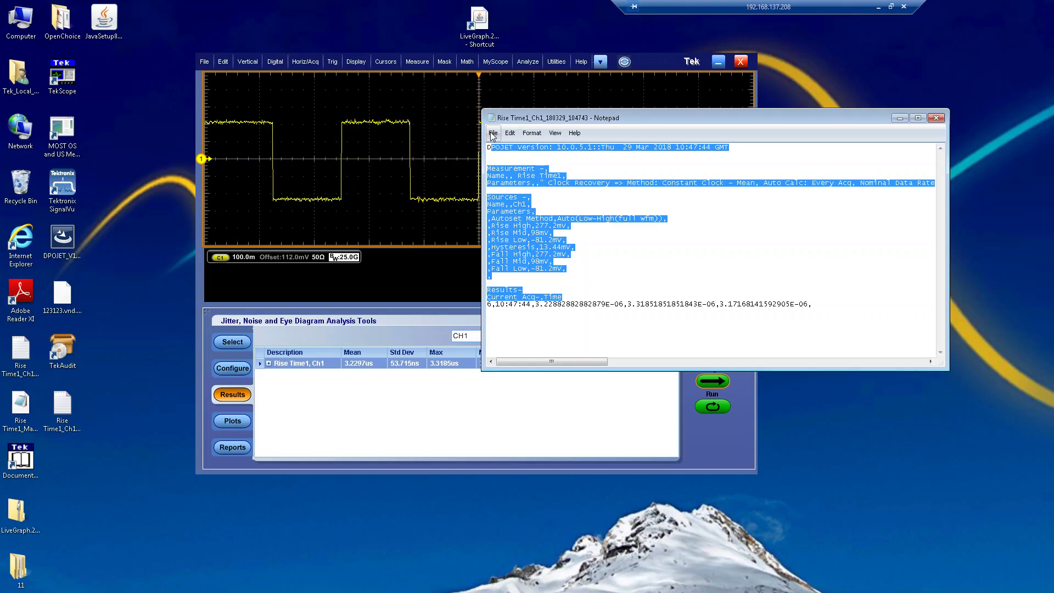
key(Delete)
key(BackSpace)
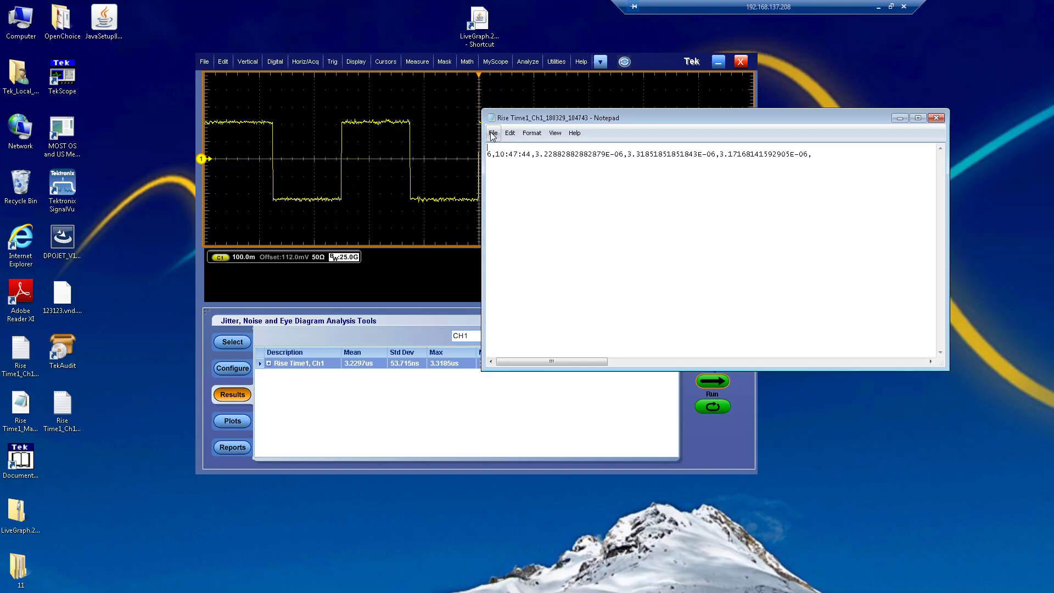
text(index, time, mean, max. min)
click(493, 133)
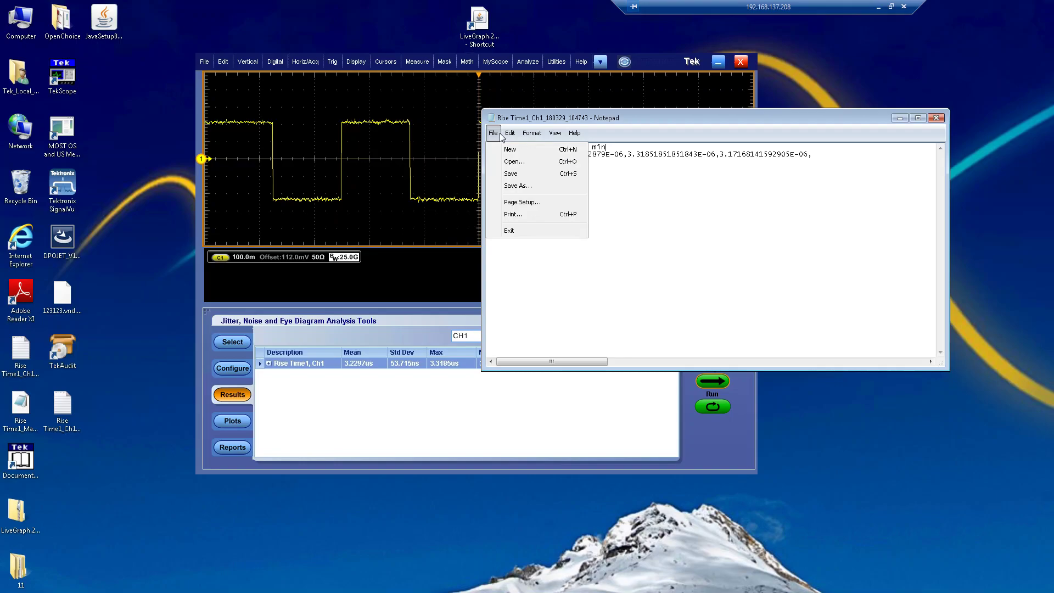
click(523, 173)
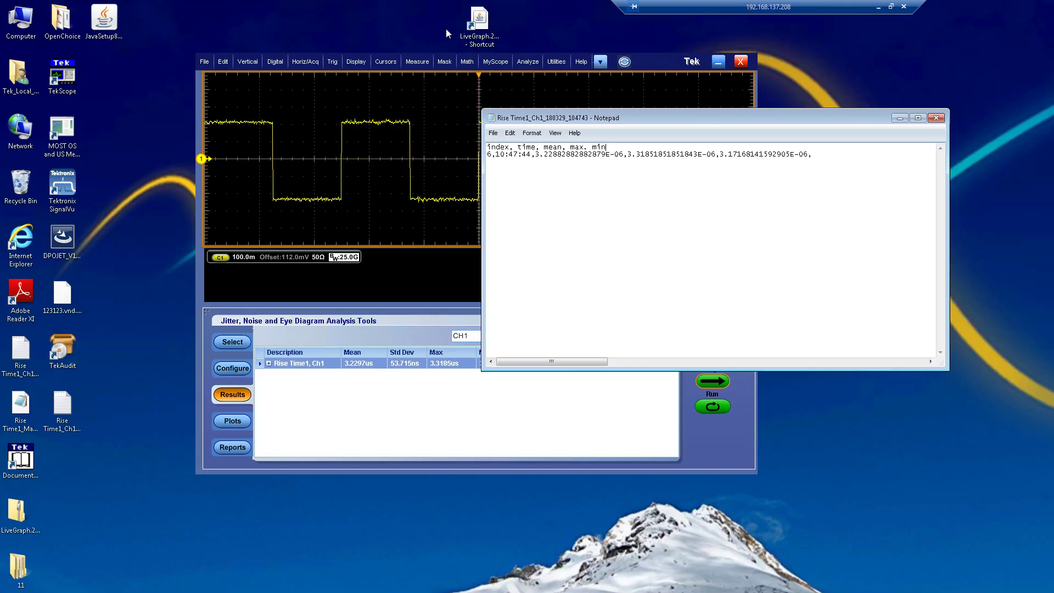
Step: Launch LiveGraph from the desktop shortcut and postpone its software update check
double_click(478, 27)
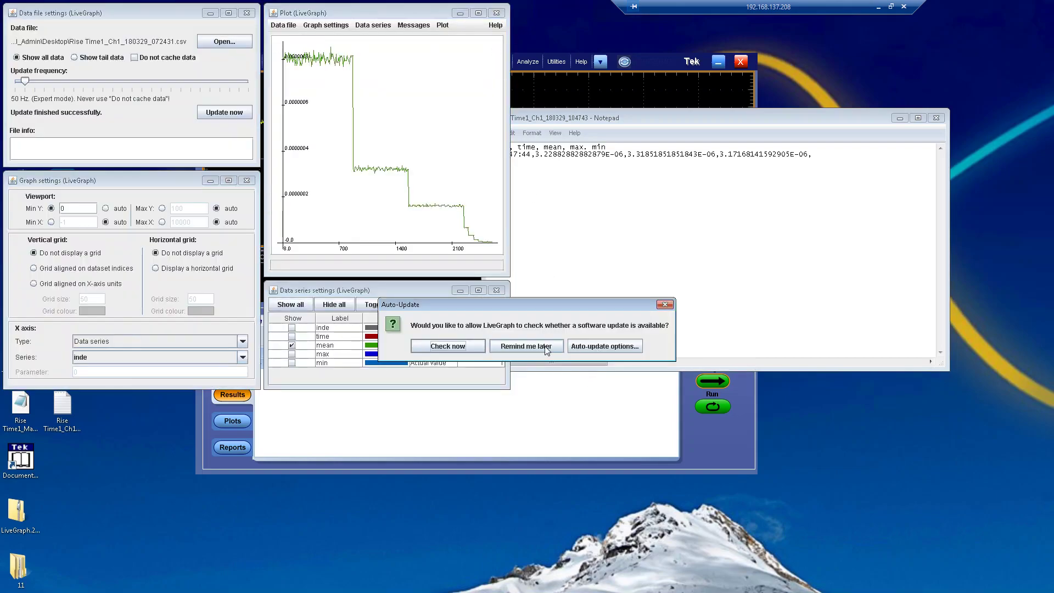
click(546, 347)
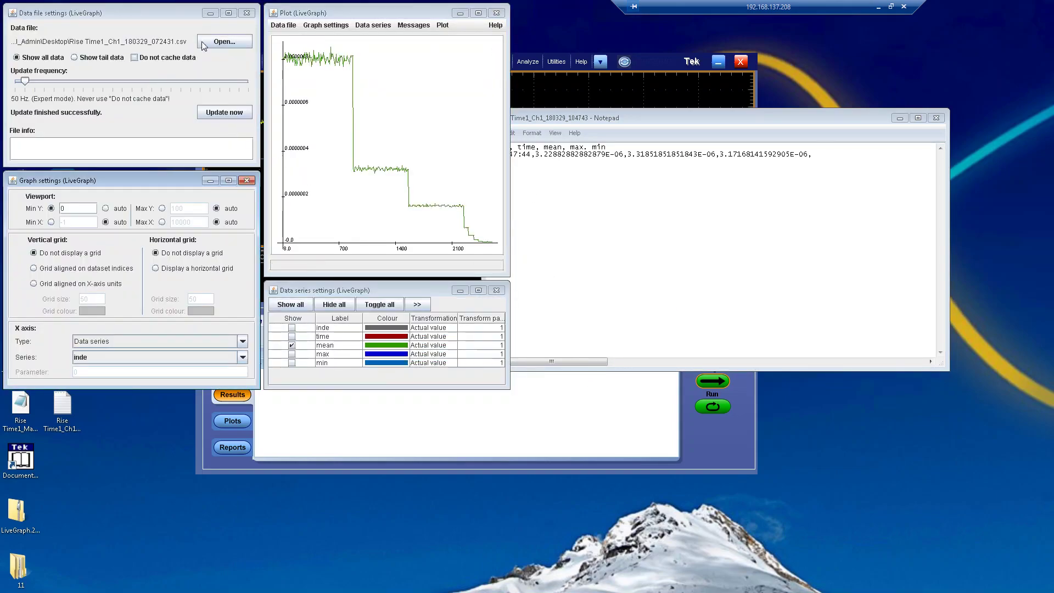
Step: Load Rise Time1_Ch1_180329_104743.csv from the Desktop as LiveGraph's data file and close the Notepad copy of the log
click(216, 44)
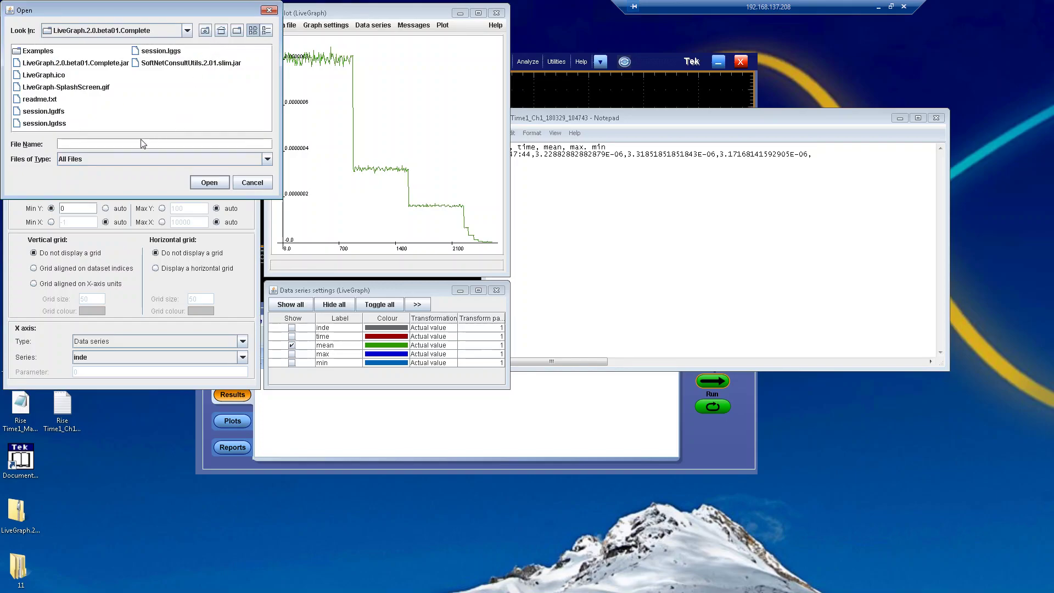
click(113, 35)
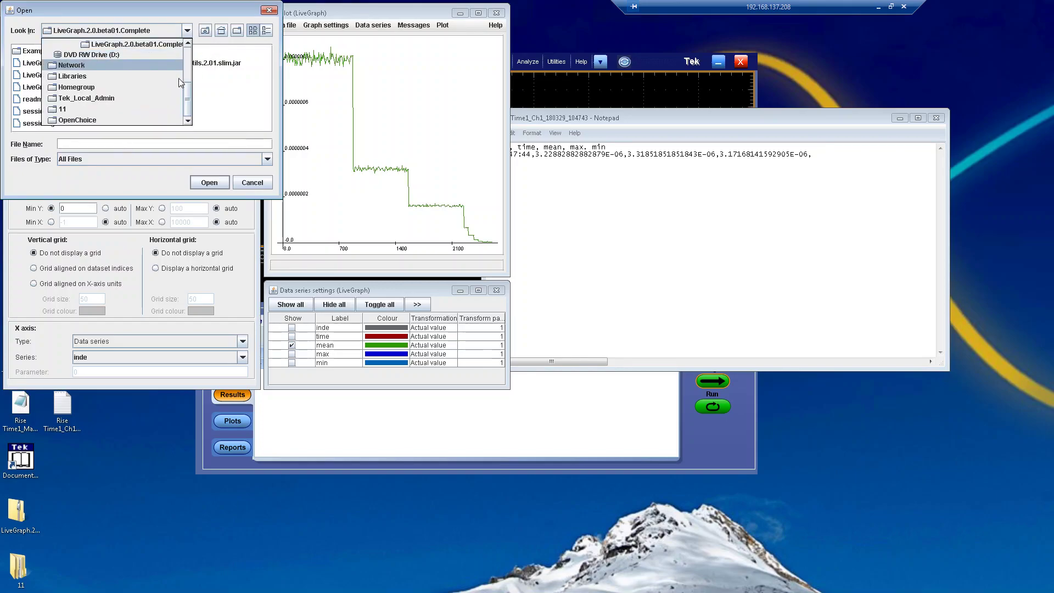
drag(187, 92, 186, 52)
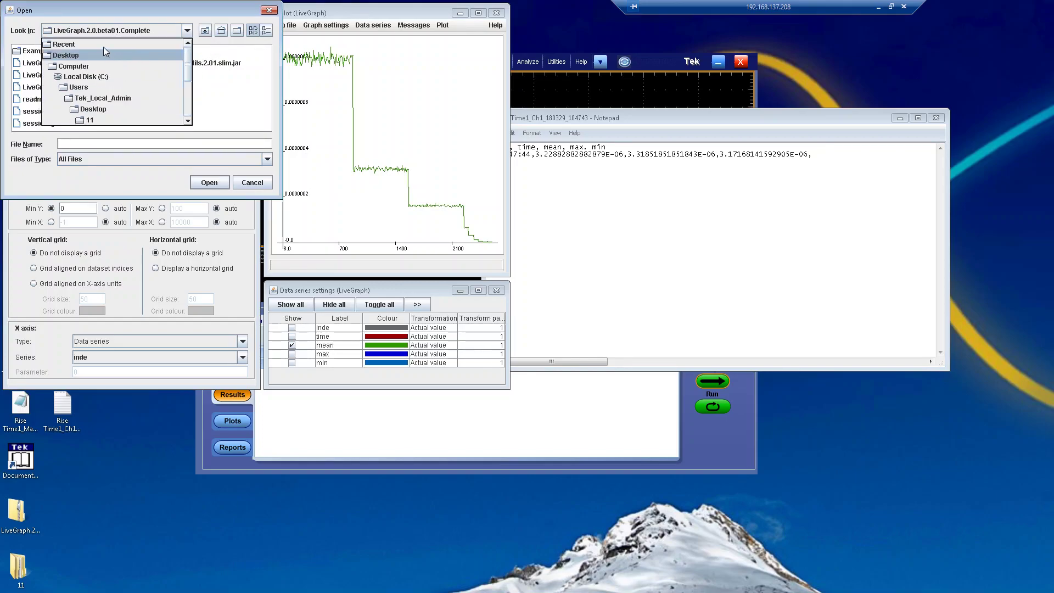
click(101, 55)
drag(97, 128, 266, 124)
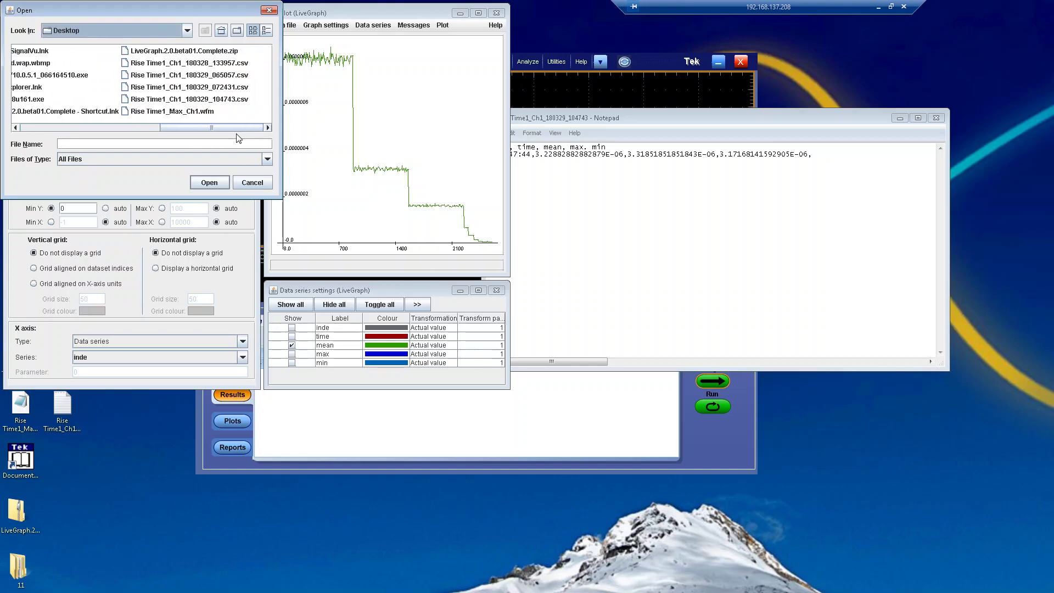
click(236, 99)
click(214, 183)
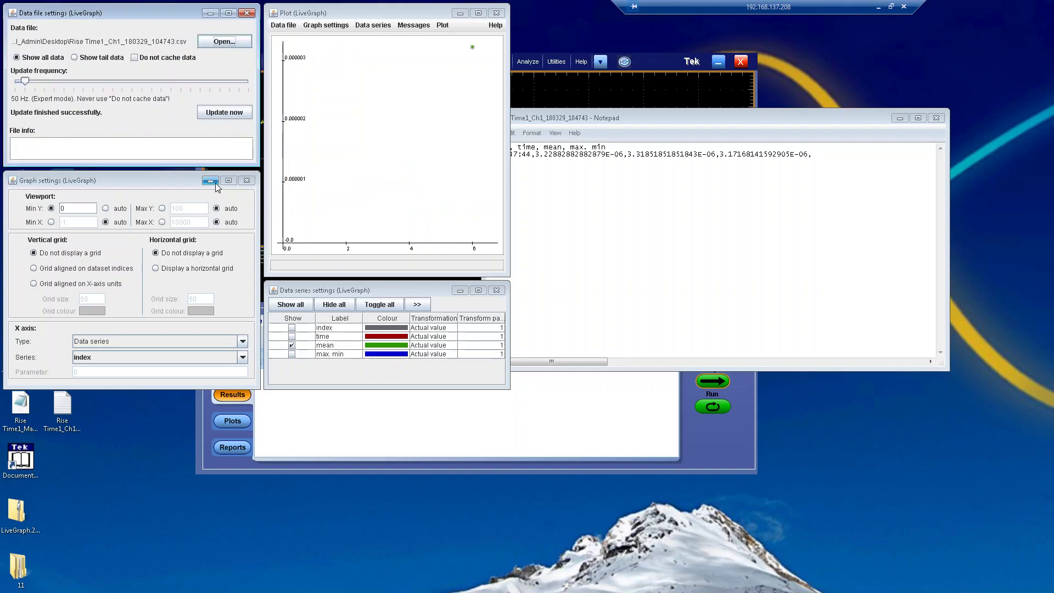
click(936, 118)
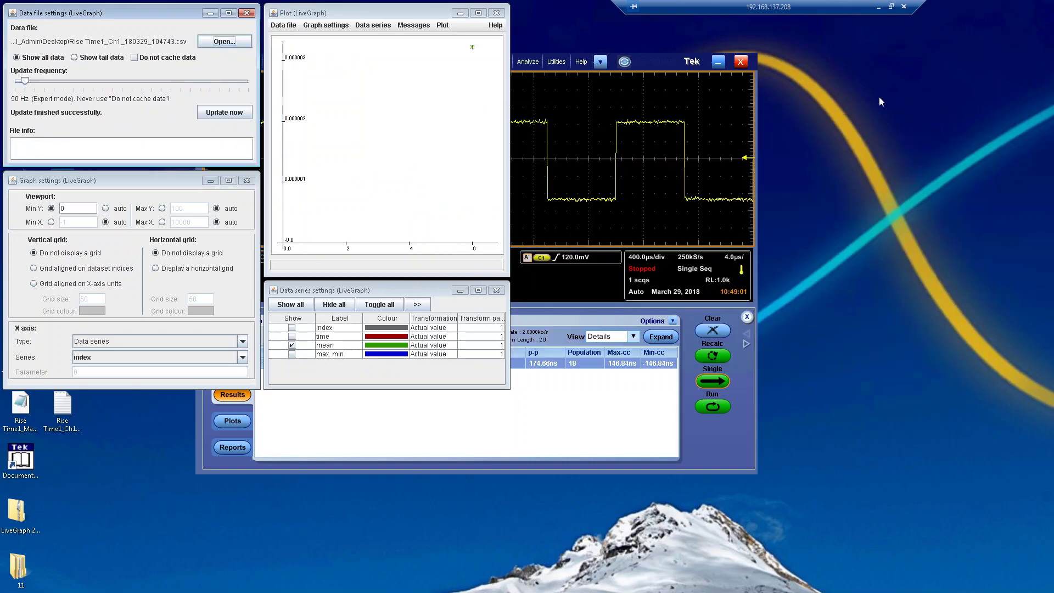
Step: Start continuous DPOJET acquisition and move the oscilloscope window clear of the LiveGraph windows
click(714, 409)
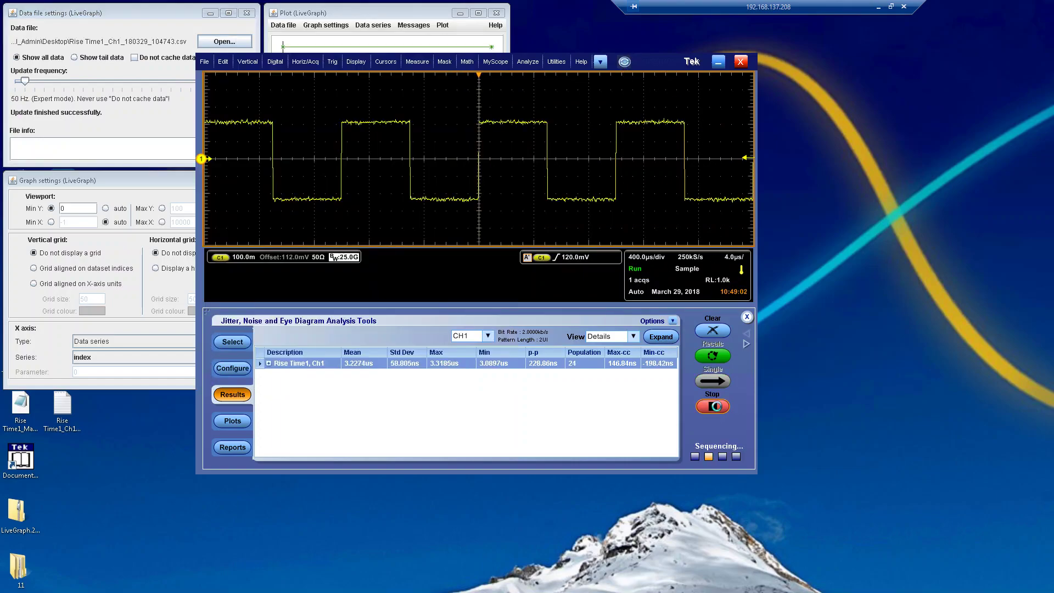
click(480, 34)
click(657, 65)
drag(656, 65, 956, 31)
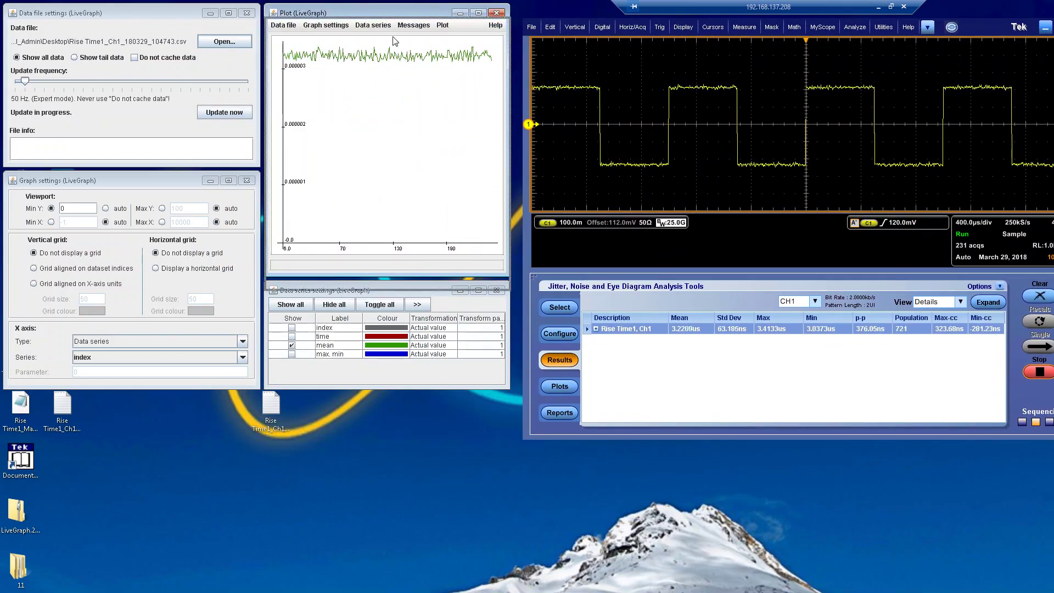
Step: Widen the LiveGraph plot window and place it below the data file settings, beside the oscilloscope window
drag(390, 15, 389, 57)
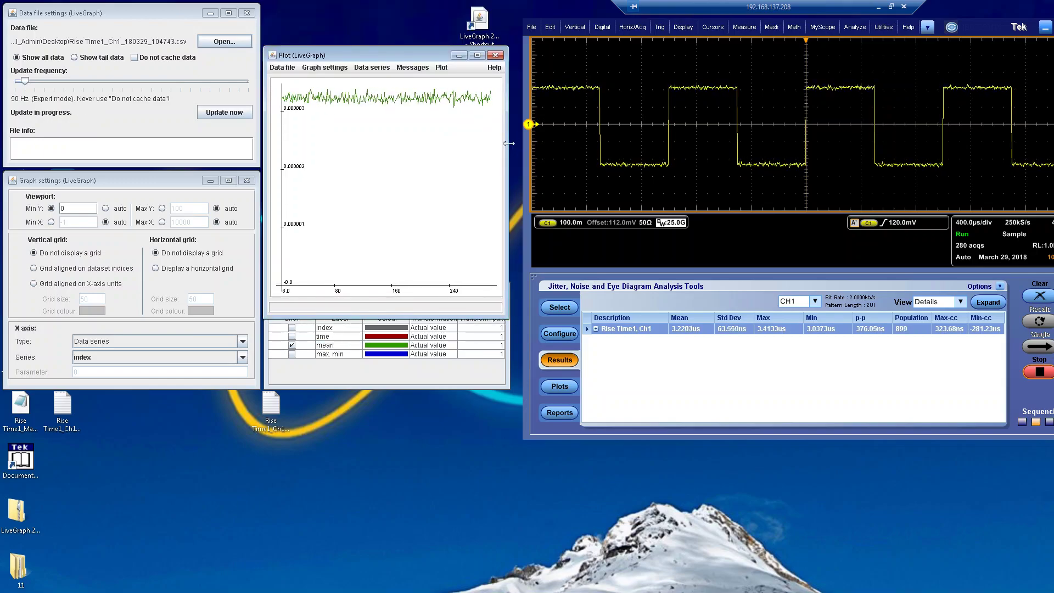
drag(510, 144, 698, 145)
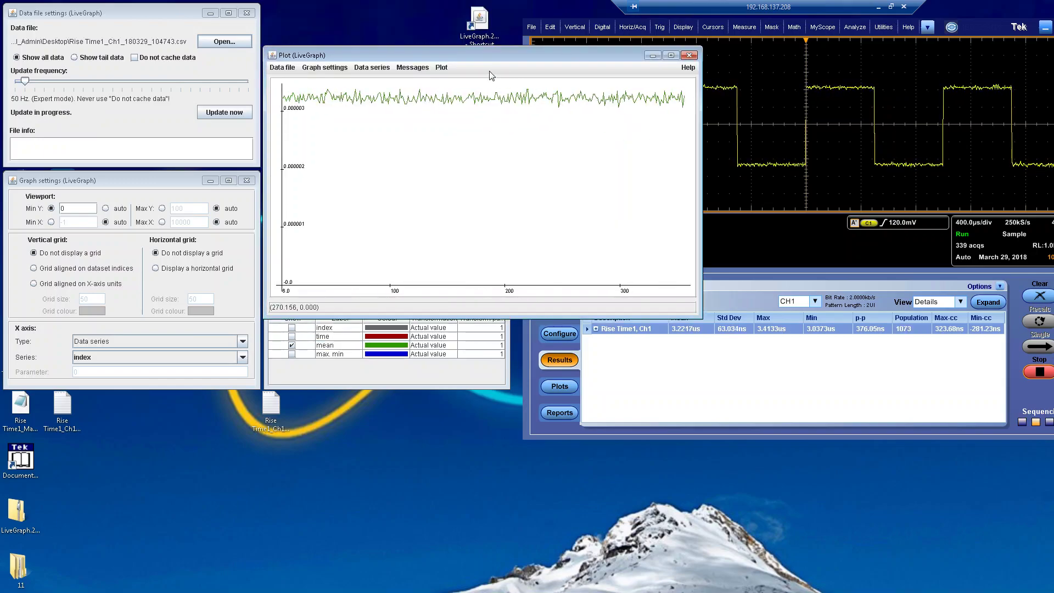
drag(491, 54, 296, 242)
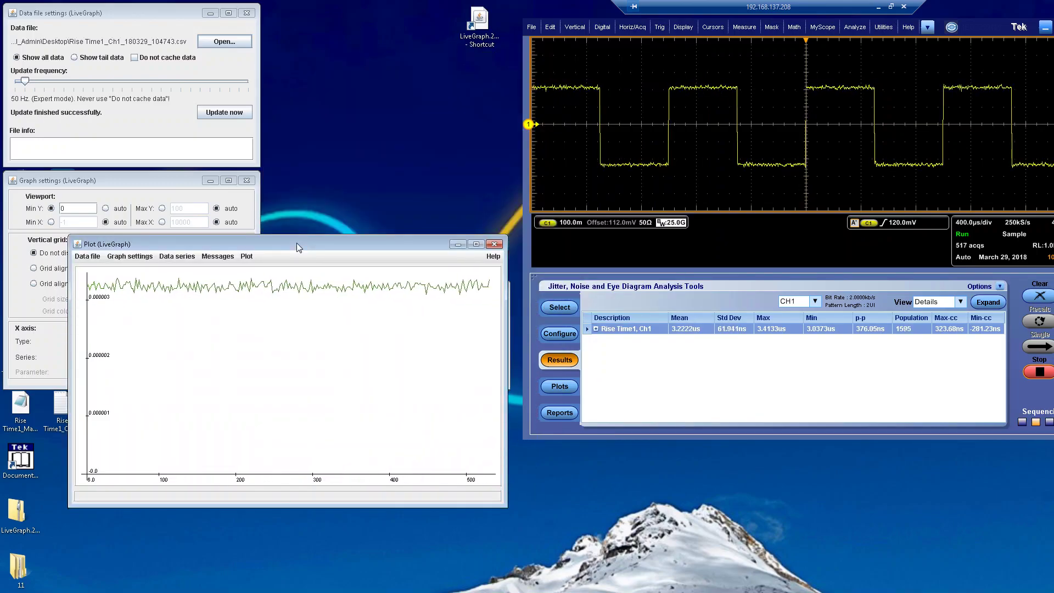
click(24, 82)
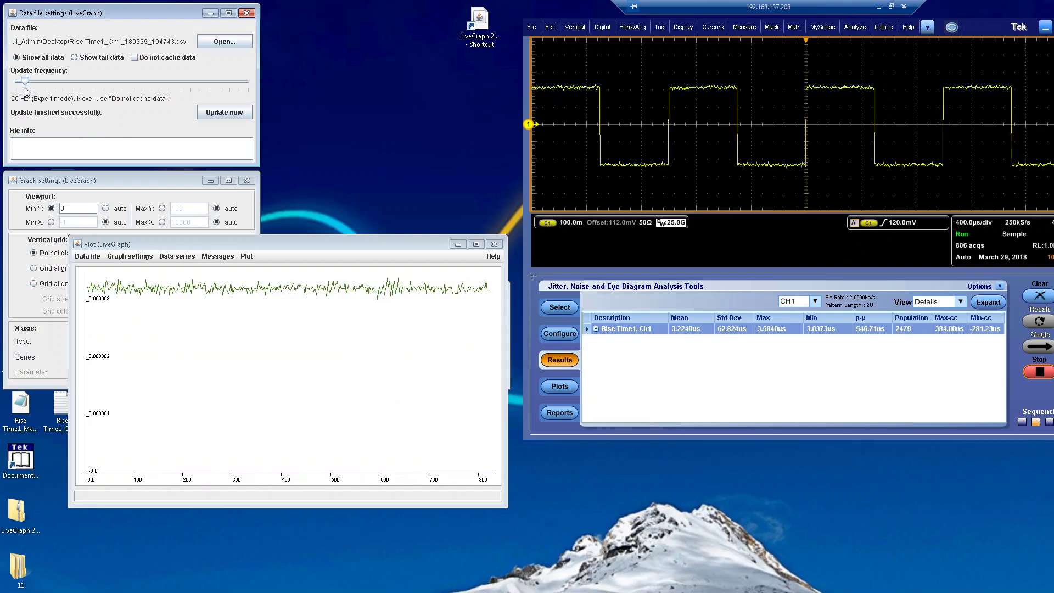
Step: Uncover the data series settings and temporarily show the max. min series alongside the mean in the plot
drag(410, 245, 402, 25)
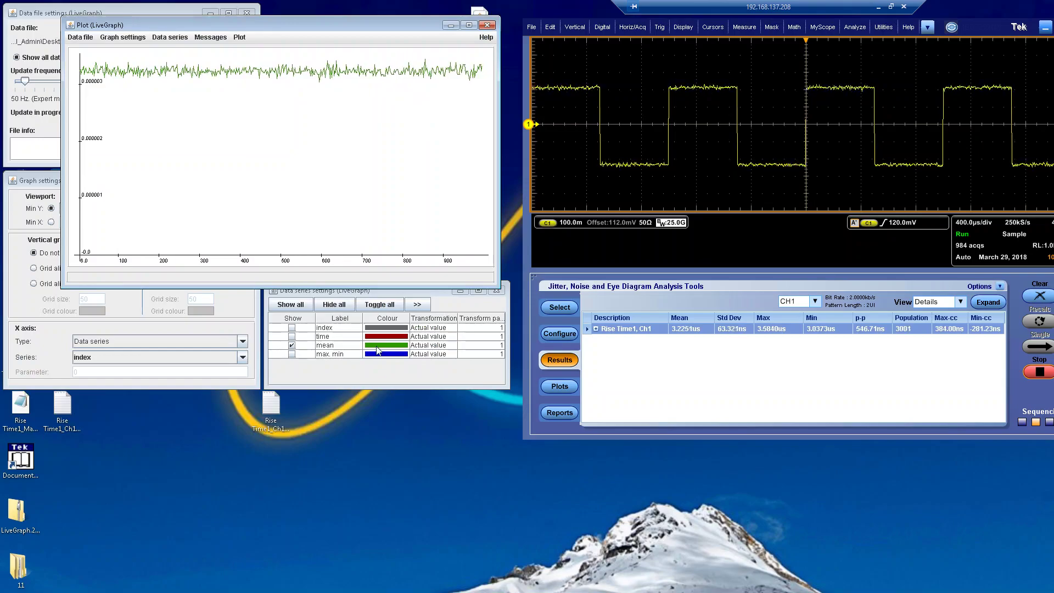
click(291, 359)
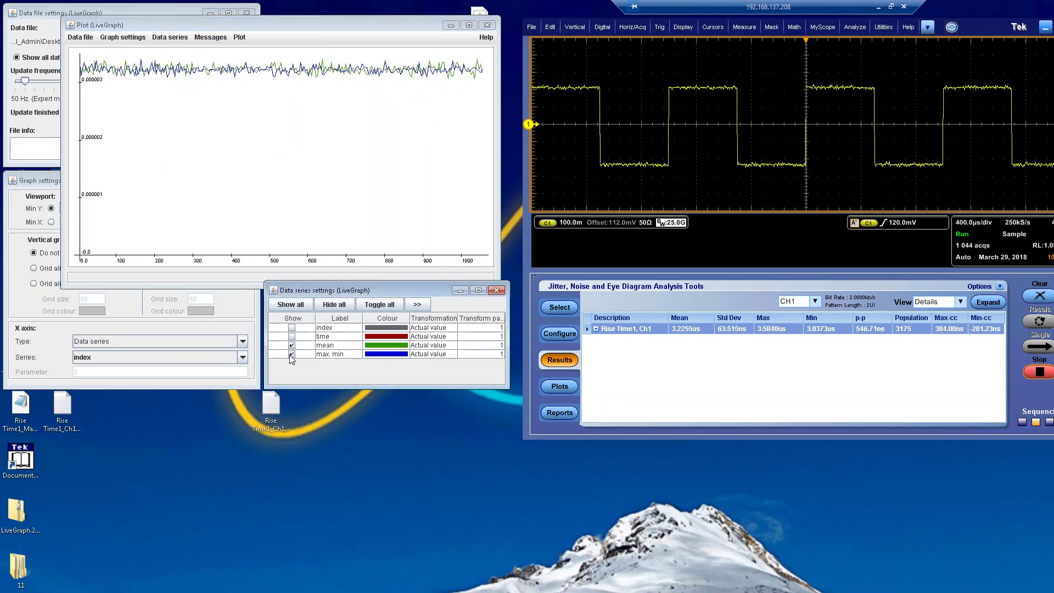
drag(387, 21, 363, 267)
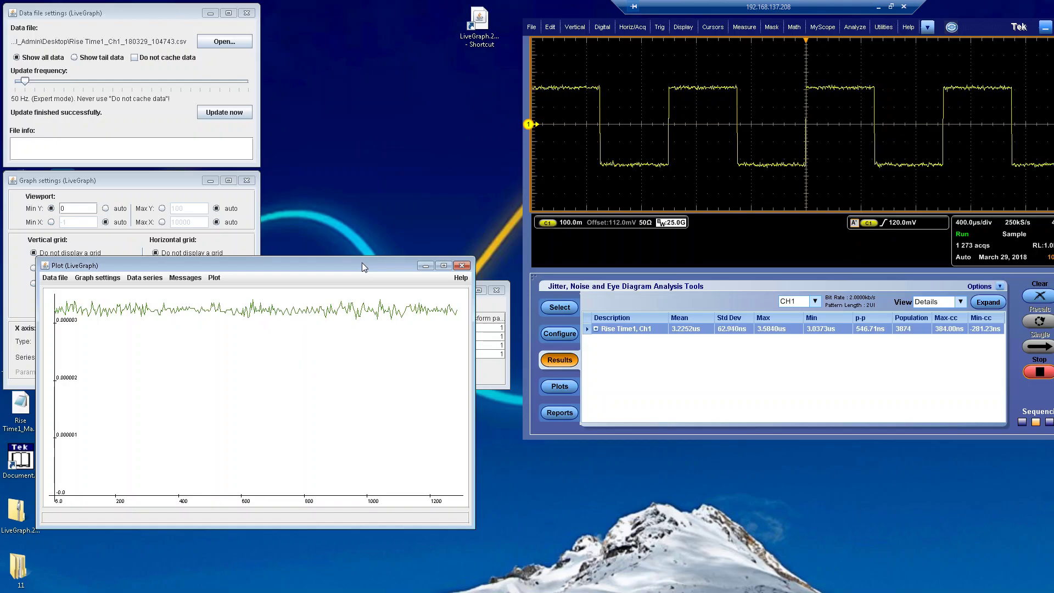
click(479, 25)
click(430, 71)
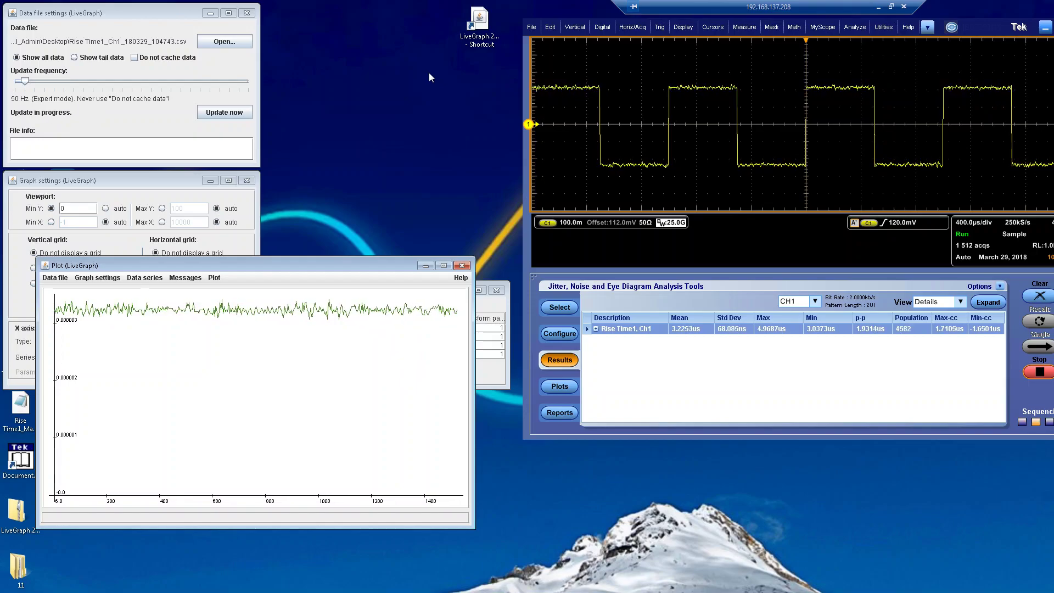
Step: Open the oscilloscope's horizontal acquisition setup and raise the sample rate to 500 kS/s and on to 1.0 MS/s
click(632, 26)
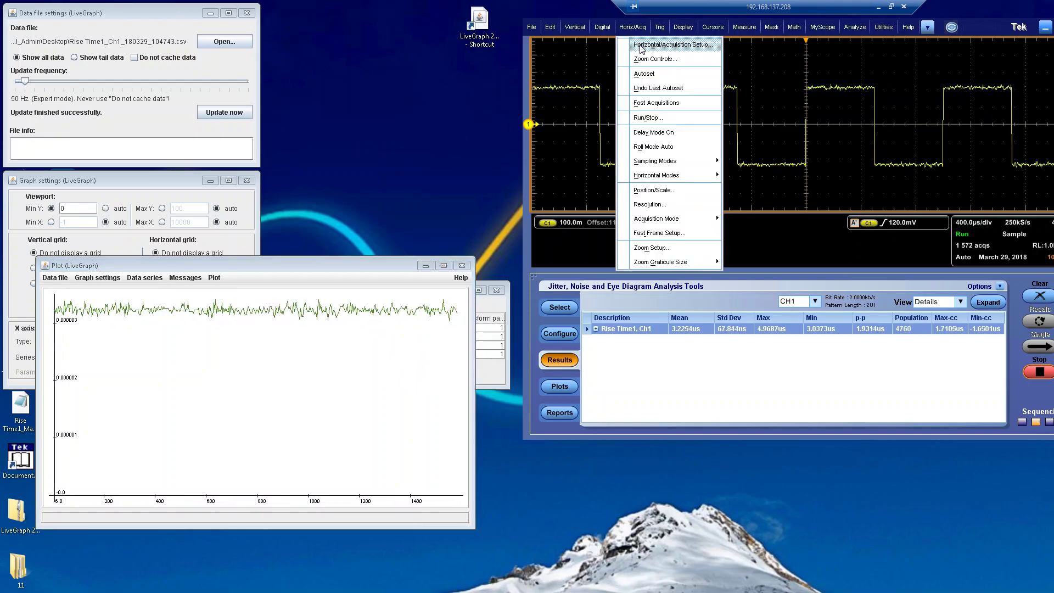
click(636, 45)
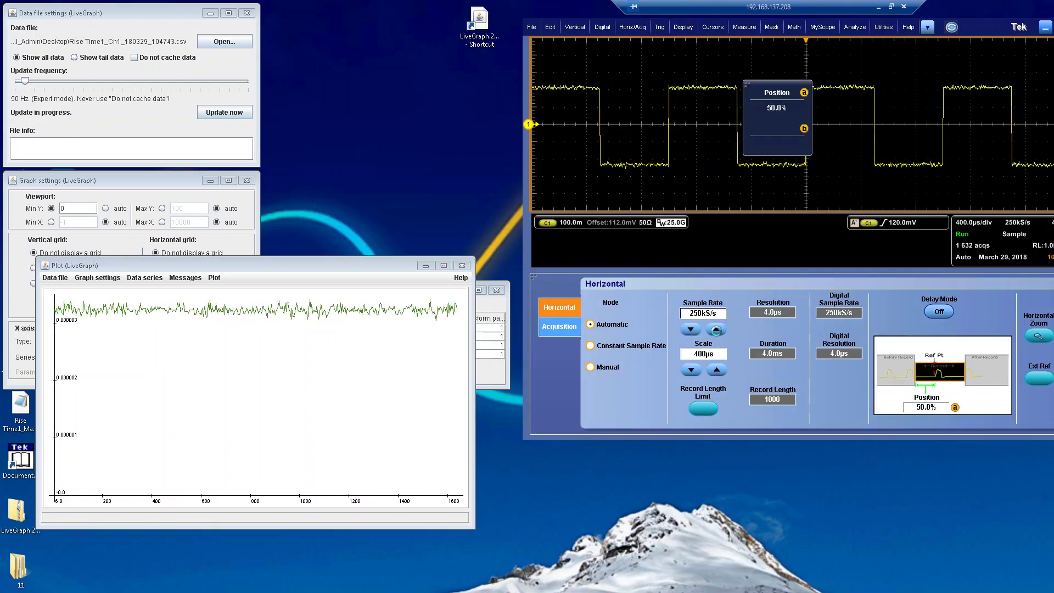
click(716, 328)
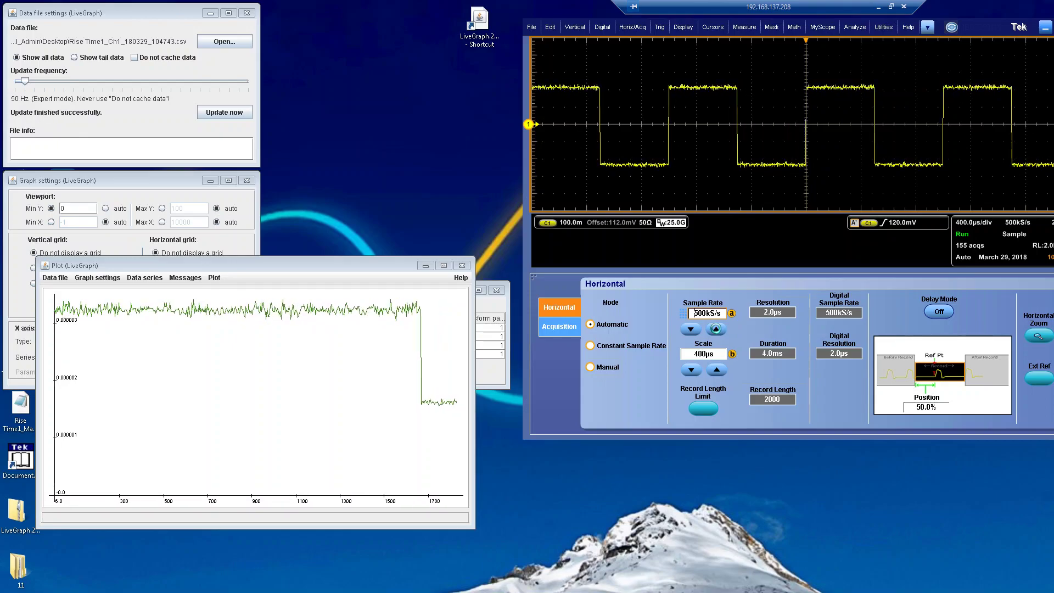
click(716, 329)
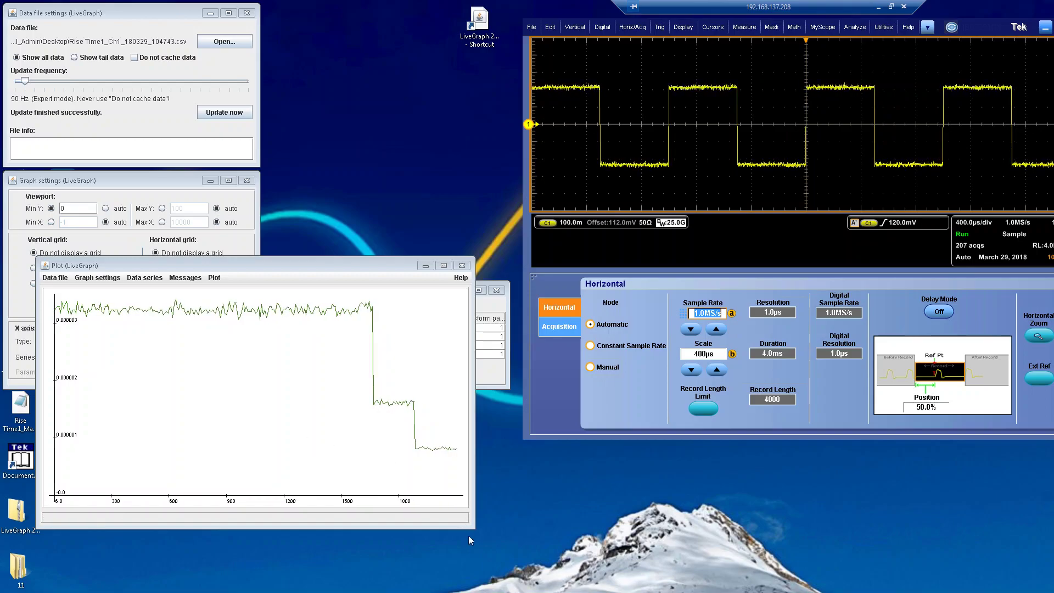
Step: Enlarge the plot window, raise the sample rate to 5.0 MS/s, and step it back down to 2.5 MS/s
drag(471, 528, 494, 592)
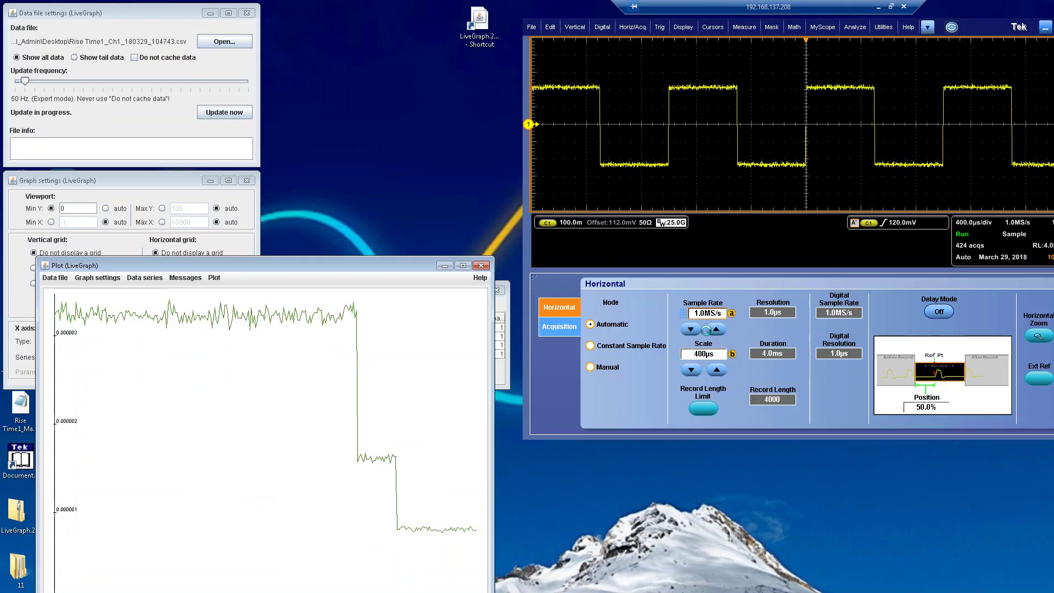
click(717, 329)
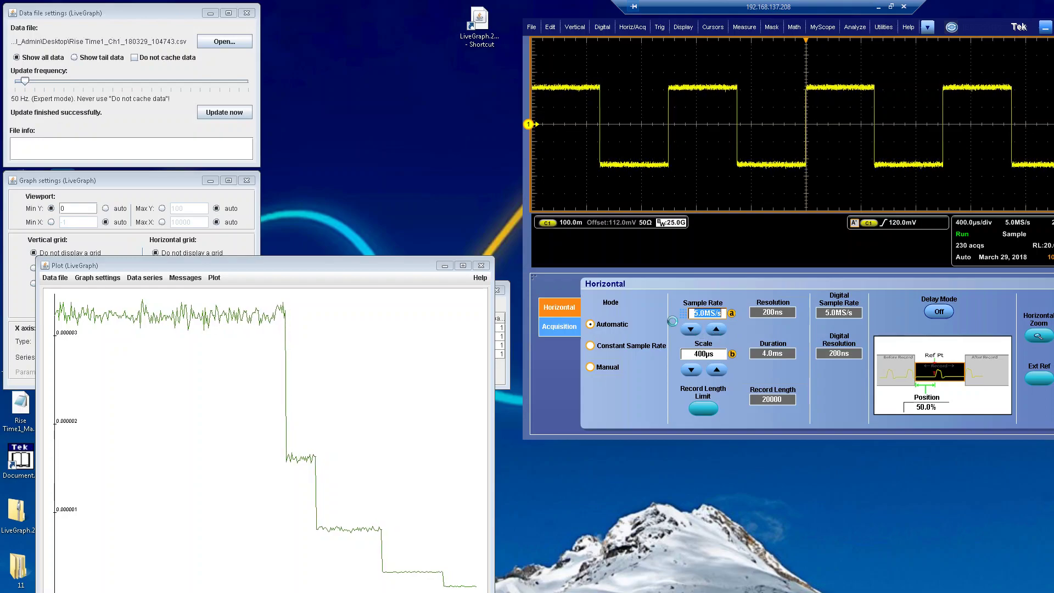
click(689, 328)
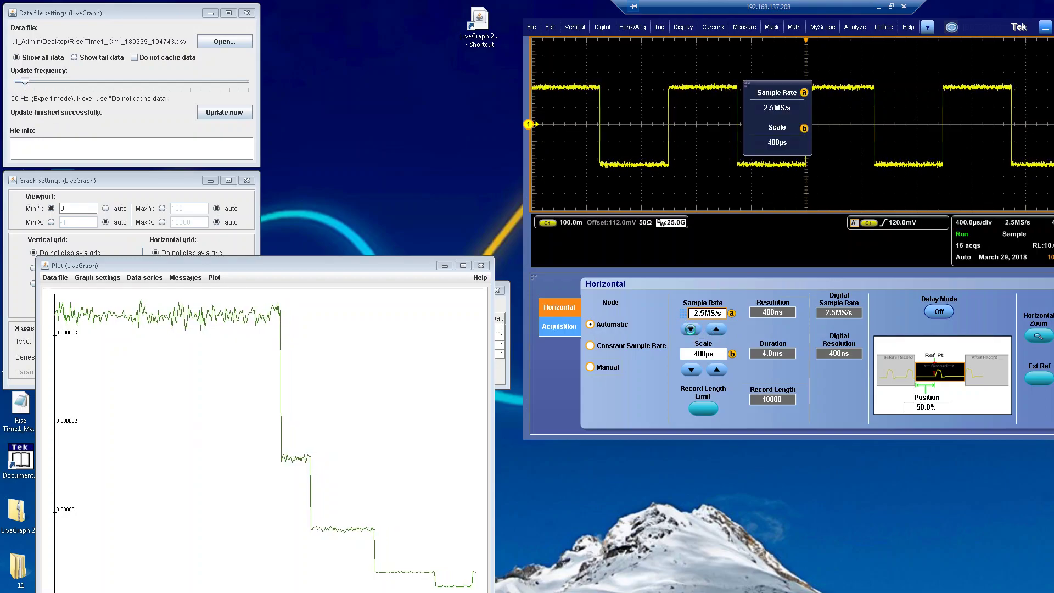